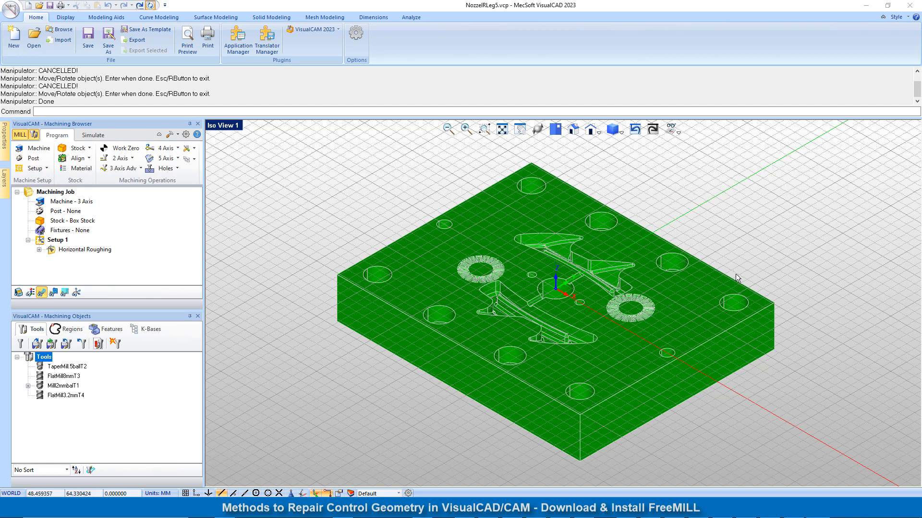
Step: Regenerate the Horizontal Roughing toolpath under Setup 1 and dismiss the resulting warning
scroll(738, 279, "up", 1)
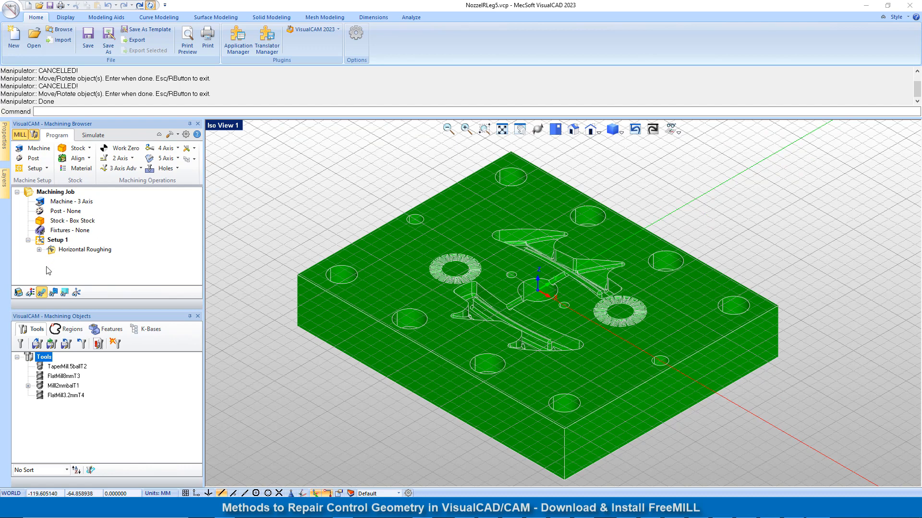
left_click(51, 254)
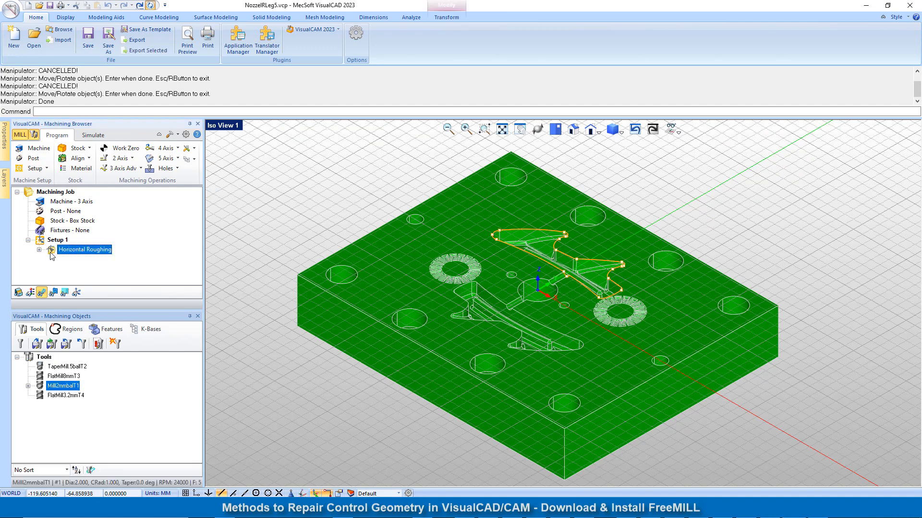
right_click(97, 252)
left_click(144, 258)
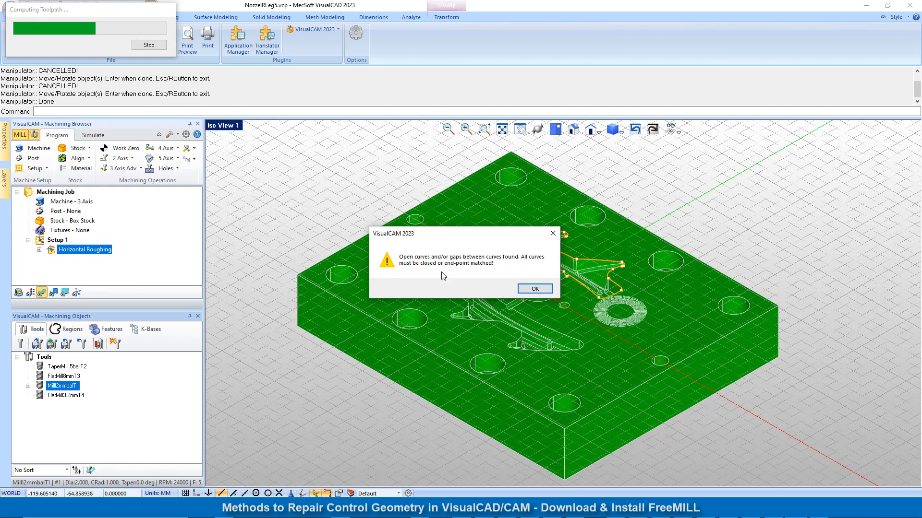
left_click(523, 291)
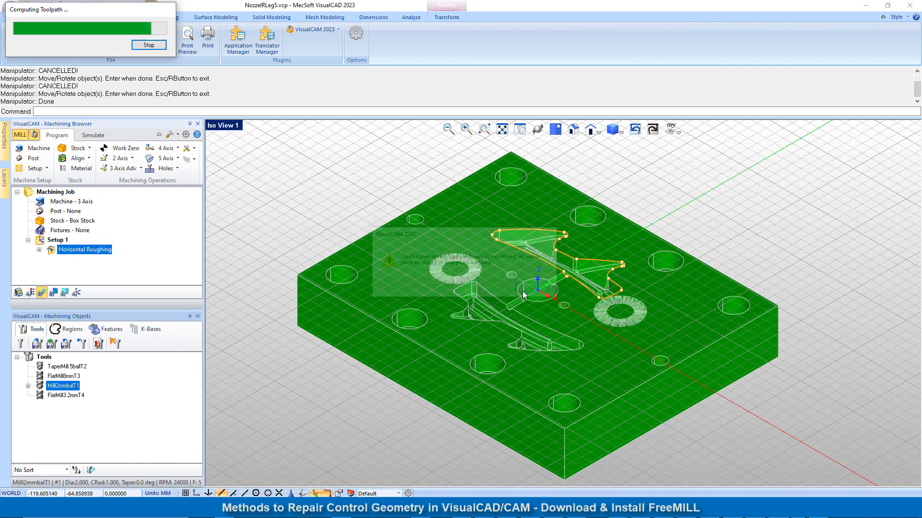
Step: Go through the Horizontal Roughing operation's containment regions from DriveRegion 1 to DriveRegion 16, checking each around the pocket, and cancel the dialog
scroll(581, 210, "up", 3)
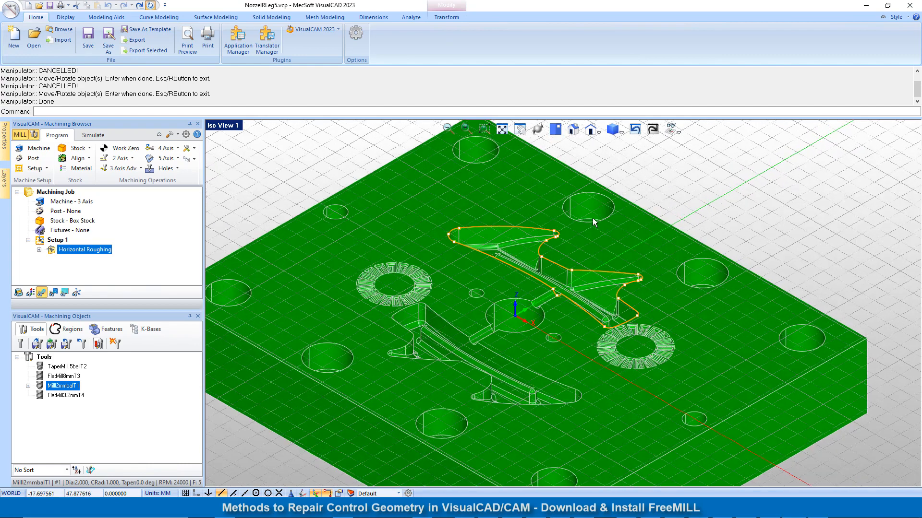
scroll(606, 209, "up", 3)
scroll(464, 269, "up", 2)
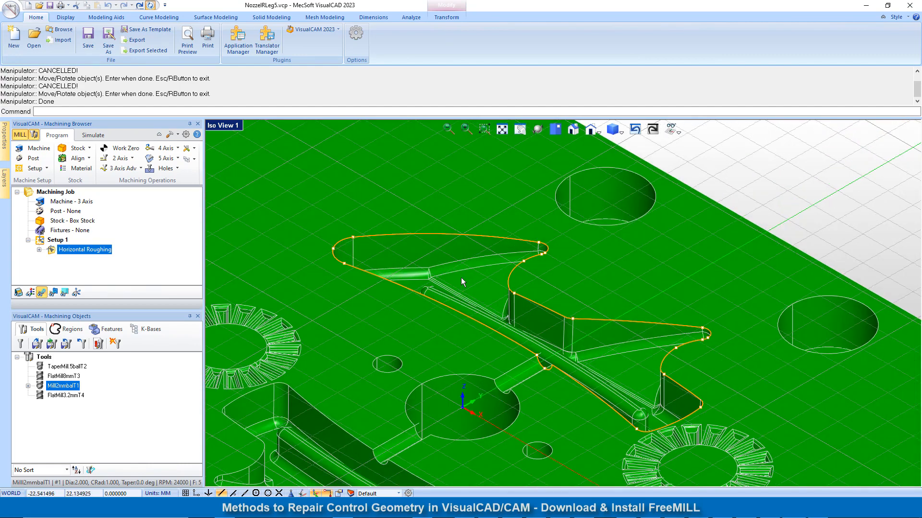
scroll(462, 281, "up", 1)
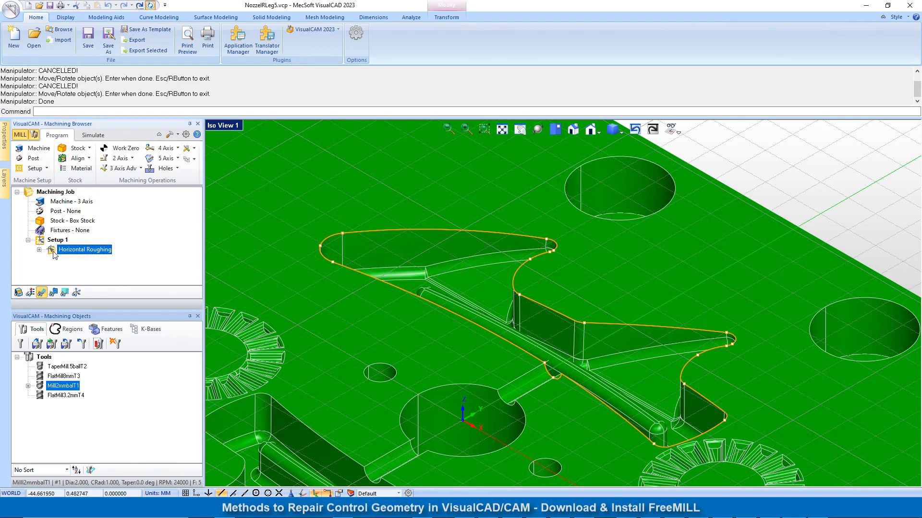
double_click(84, 249)
left_click(64, 204)
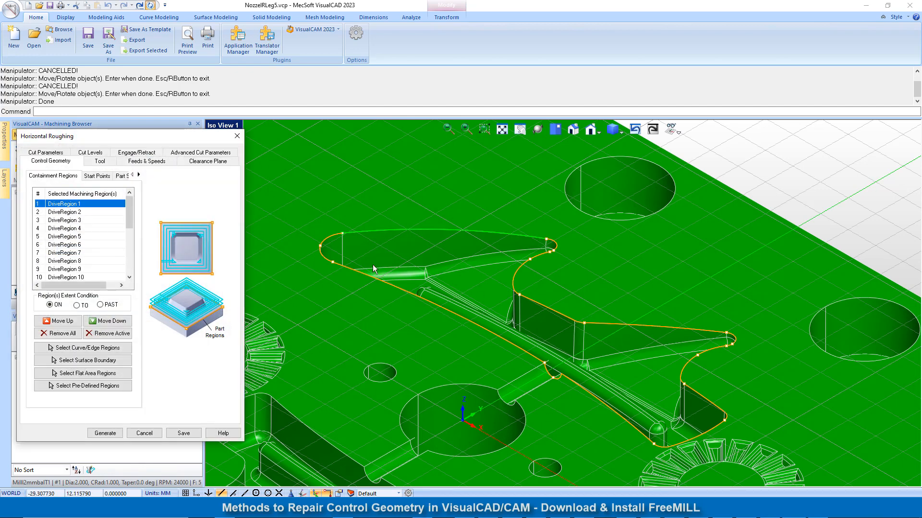
left_click(378, 230)
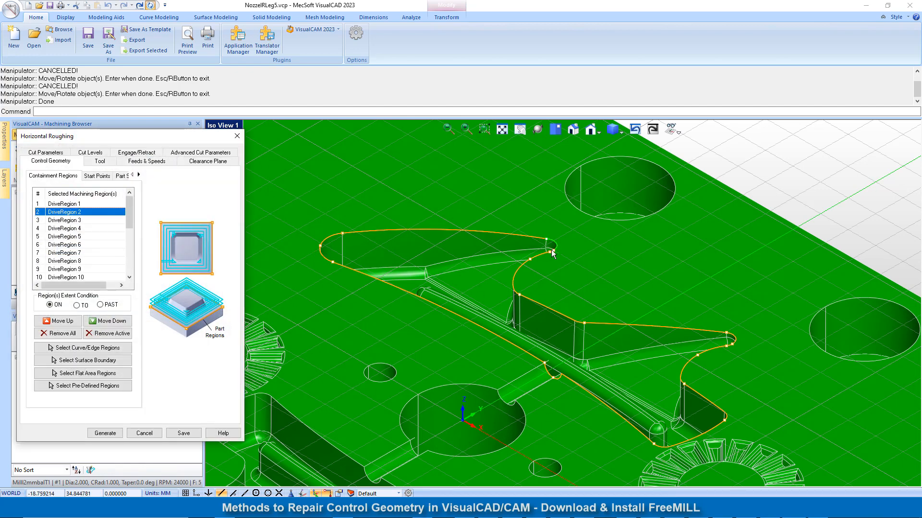
key("Down")
key("Down")
key("Down")
key("Down")
key("Down")
key("Down")
key("Down")
key("Down")
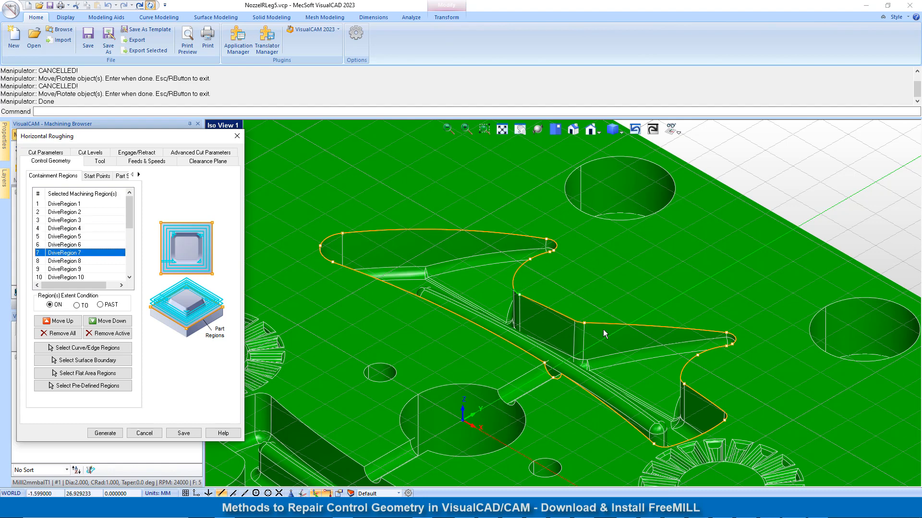
key("Down")
key("Down")
key("Down")
key("Down")
key("Down")
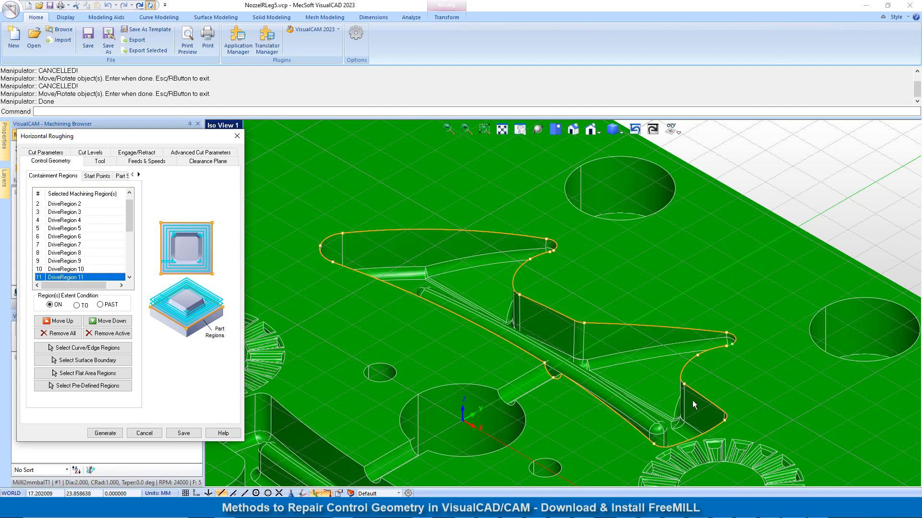
key("Down")
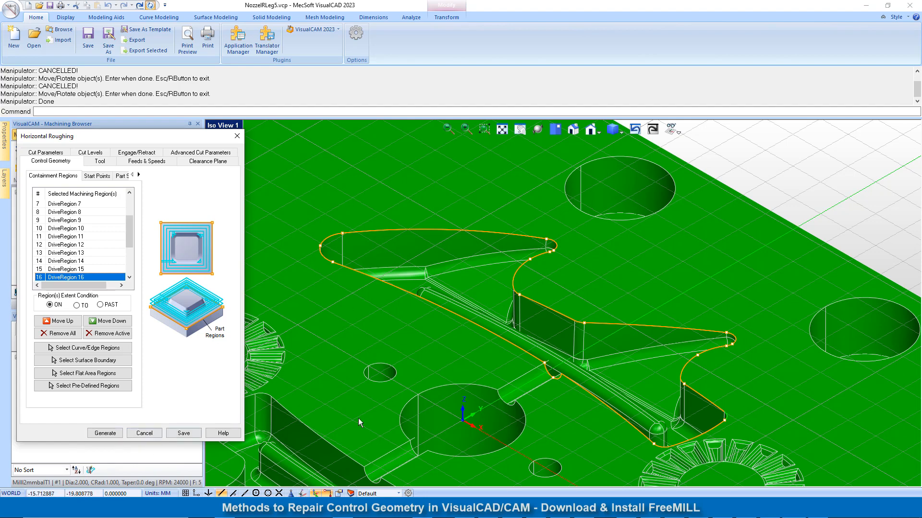
left_click(139, 433)
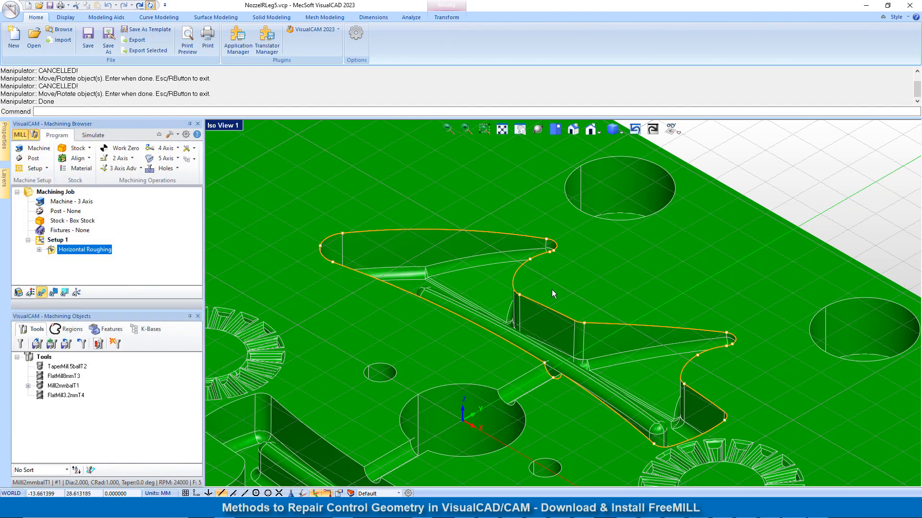
Step: Add a new active layer named Curves
scroll(552, 290, "down", 5)
scroll(483, 240, "down", 2)
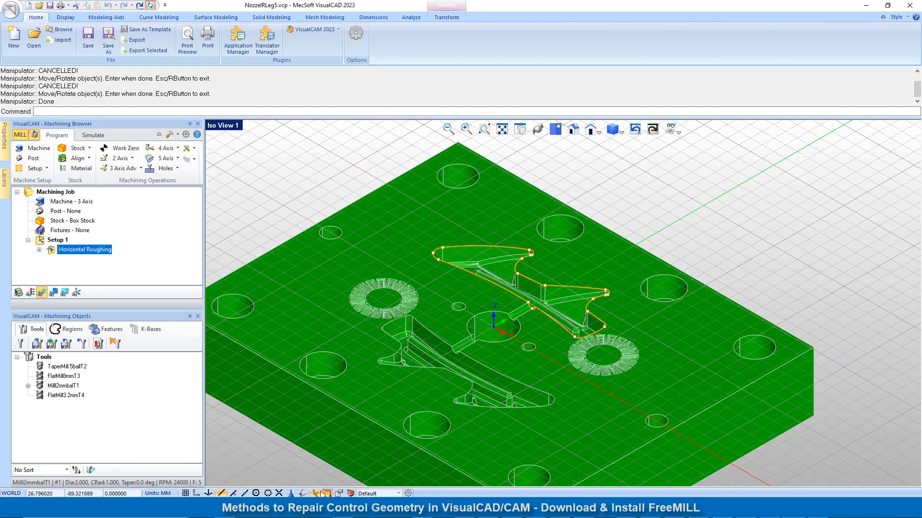
left_click(352, 495)
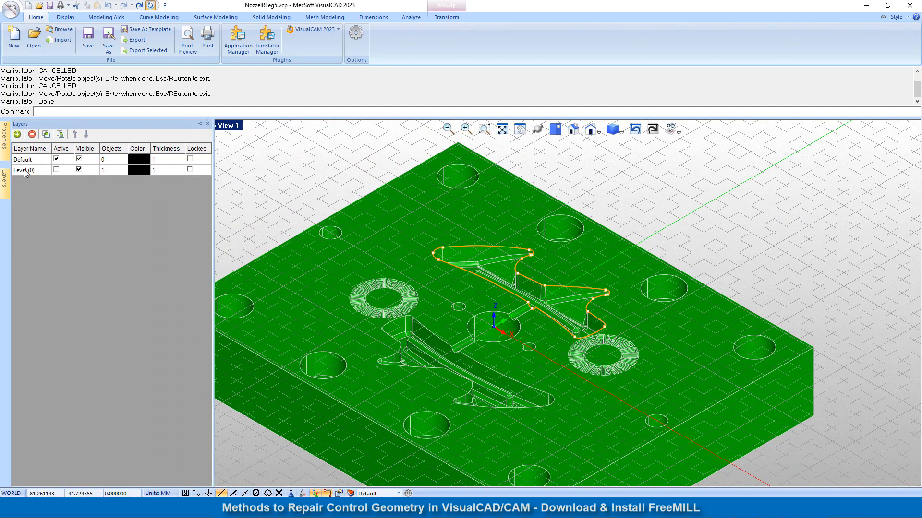
left_click(17, 135)
left_click(26, 185)
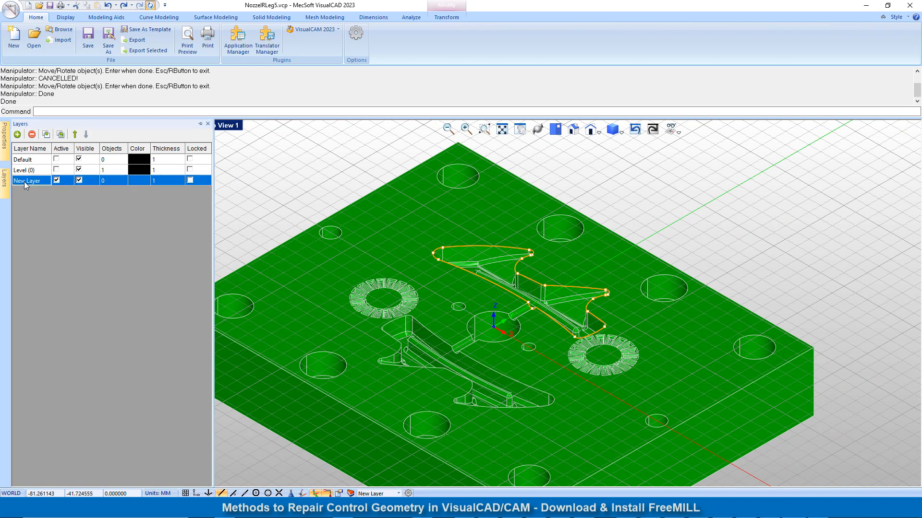
type("Curves")
key("Return")
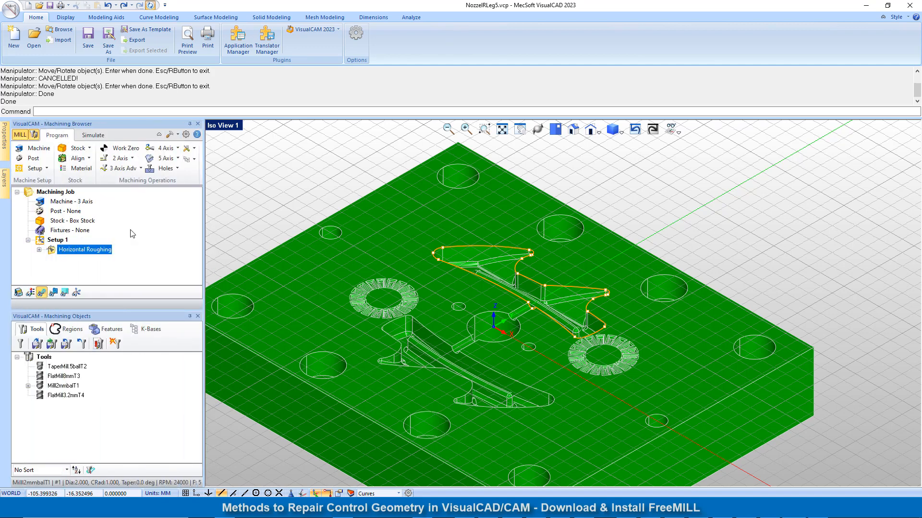
Step: Try to extract a curve from the rounded face edge at the tip of the selected pocket's first wing
left_click(41, 241)
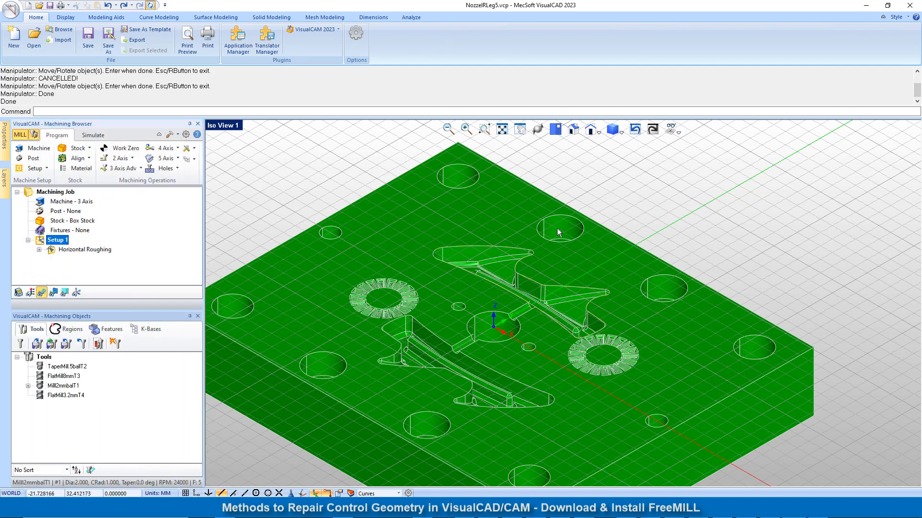
scroll(483, 287, "up", 3)
scroll(385, 295, "down", 2)
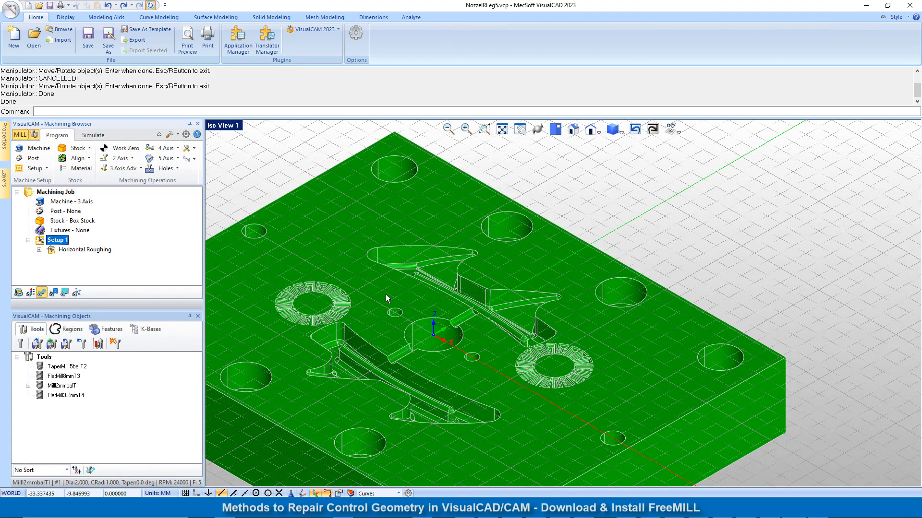
scroll(409, 266, "up", 4)
scroll(401, 224, "up", 2)
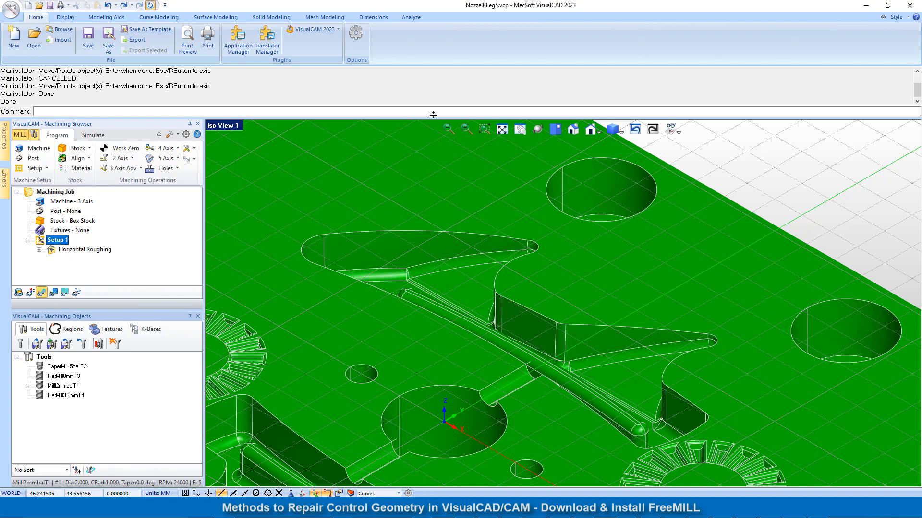
left_click(151, 18)
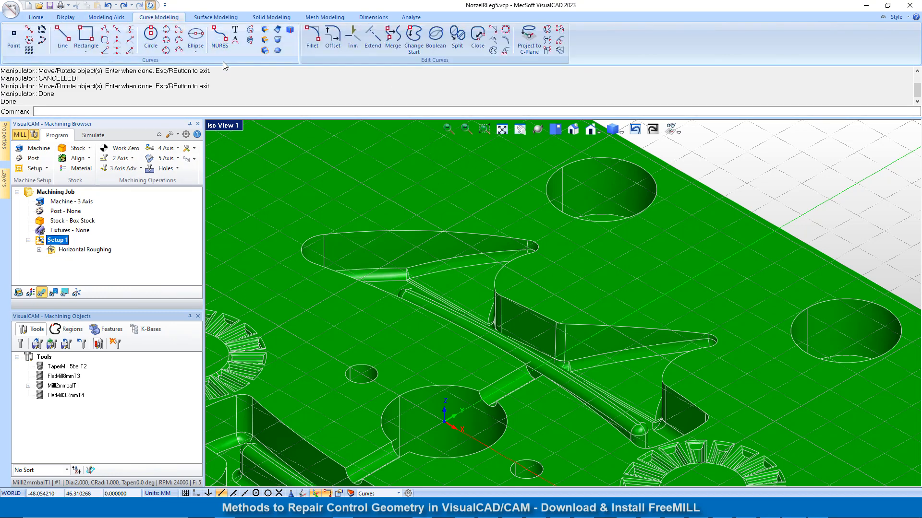
left_click(290, 30)
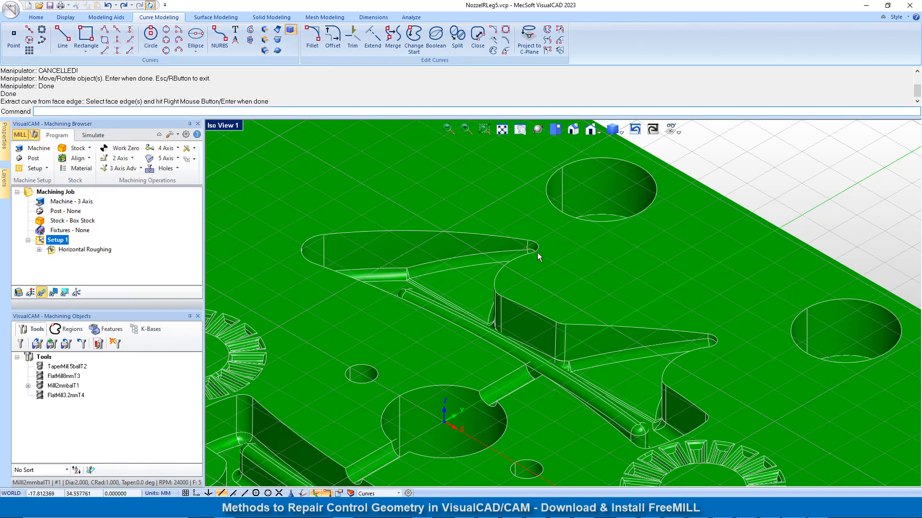
scroll(538, 247, "up", 5)
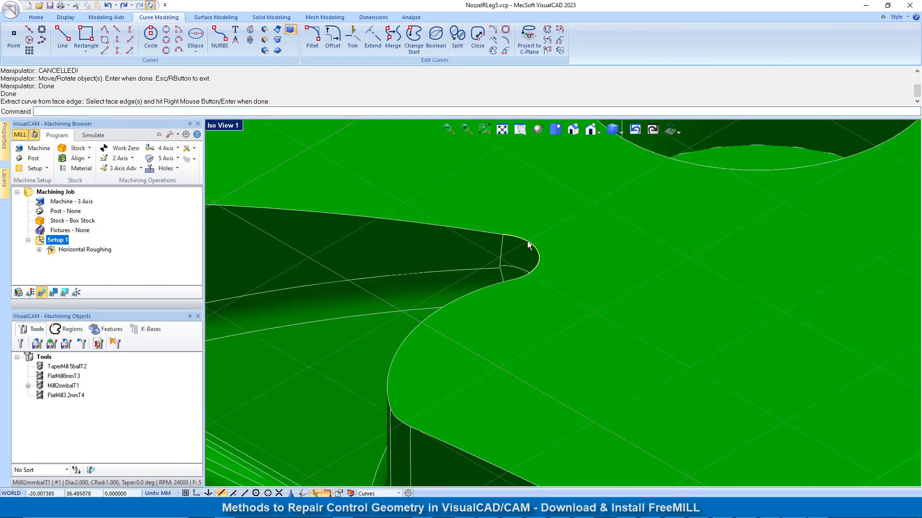
right_click(527, 241)
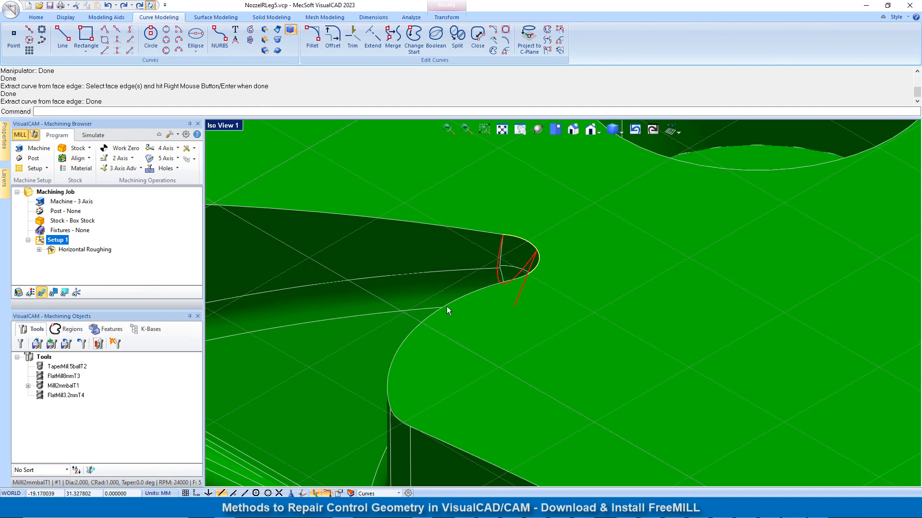
Step: Examine up close, from another angle, how the extracted curve compares with the pocket tip's rounded edge
scroll(446, 306, "down", 5)
scroll(532, 293, "up", 2)
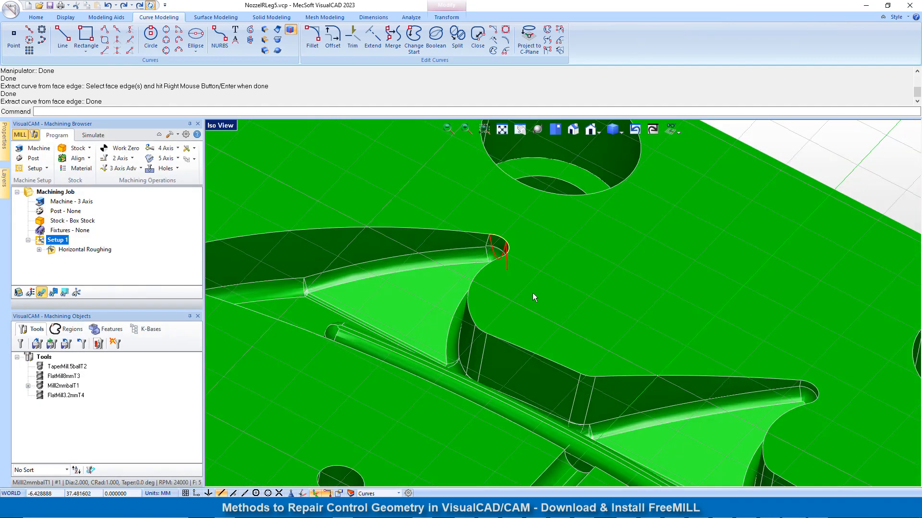
right_click_drag(463, 266, 506, 265)
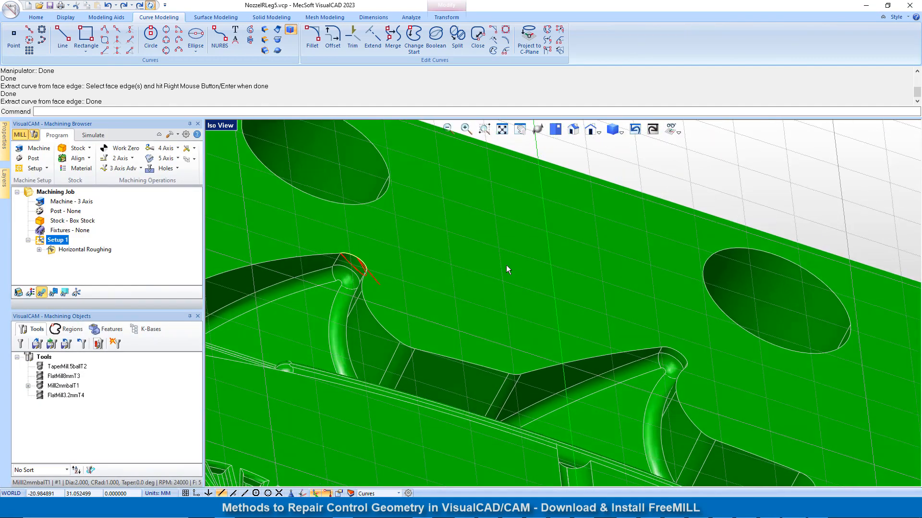
scroll(337, 256, "up", 6)
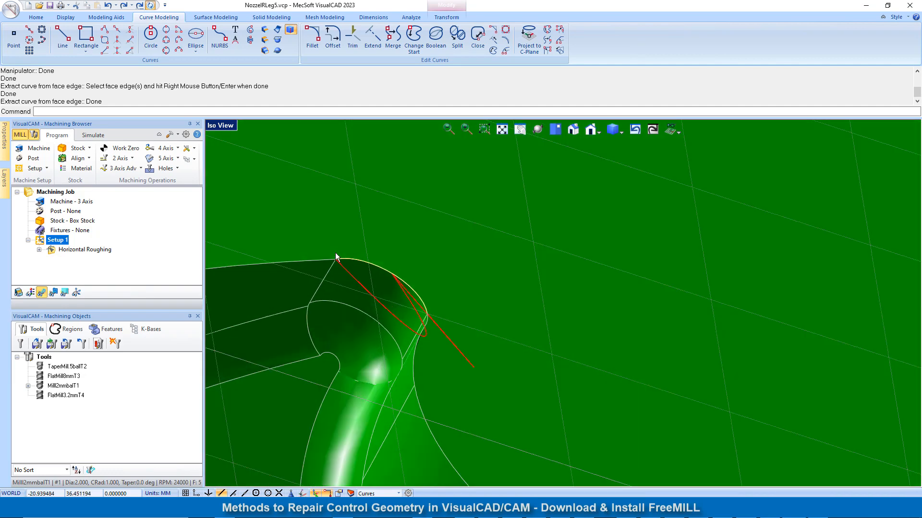
scroll(335, 253, "up", 1)
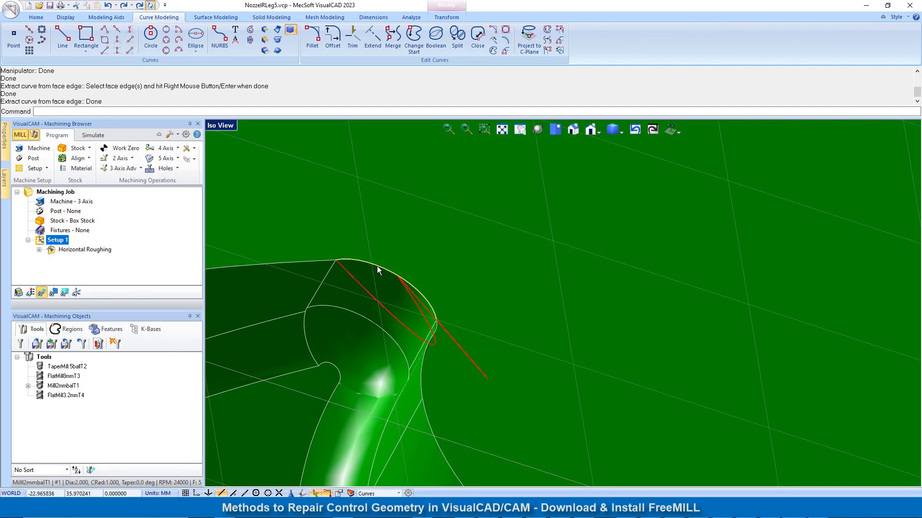
scroll(457, 273, "down", 2)
scroll(456, 272, "down", 2)
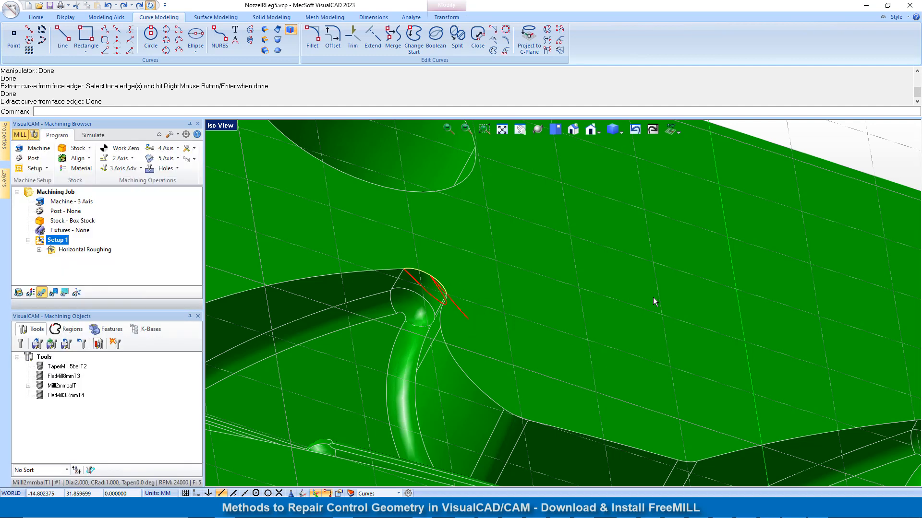
left_click(818, 138)
right_click(817, 137)
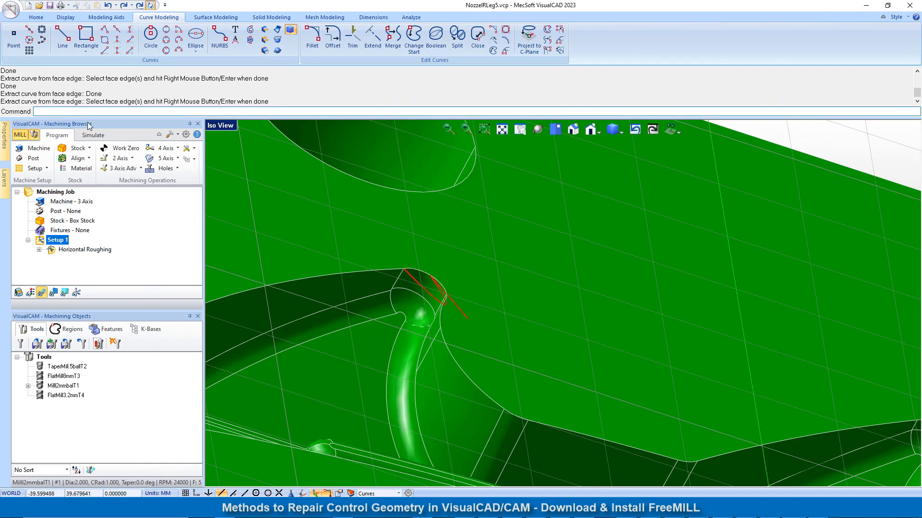
scroll(434, 275, "up", 2)
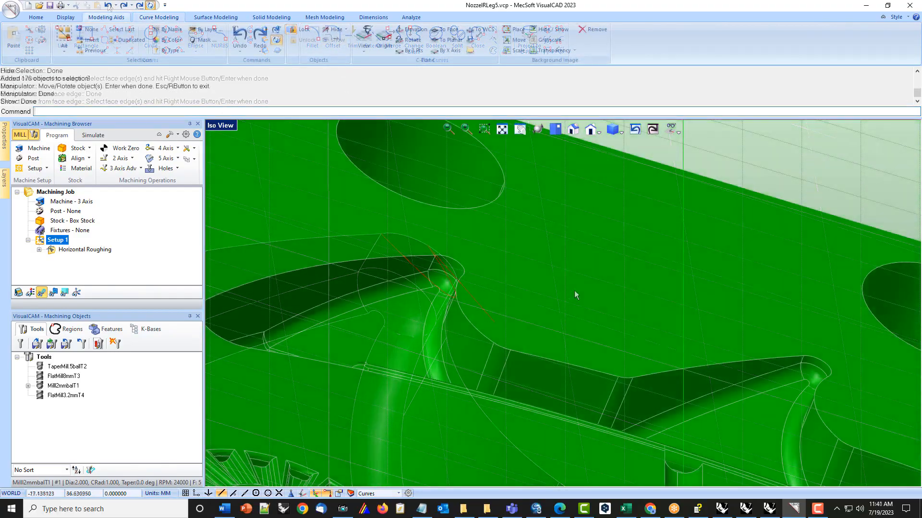
Step: Extract the boundary curves of the mold block's flat top face with the Flat Area curve command
scroll(442, 256, "down", 5)
middle_click_drag(446, 235, 492, 309)
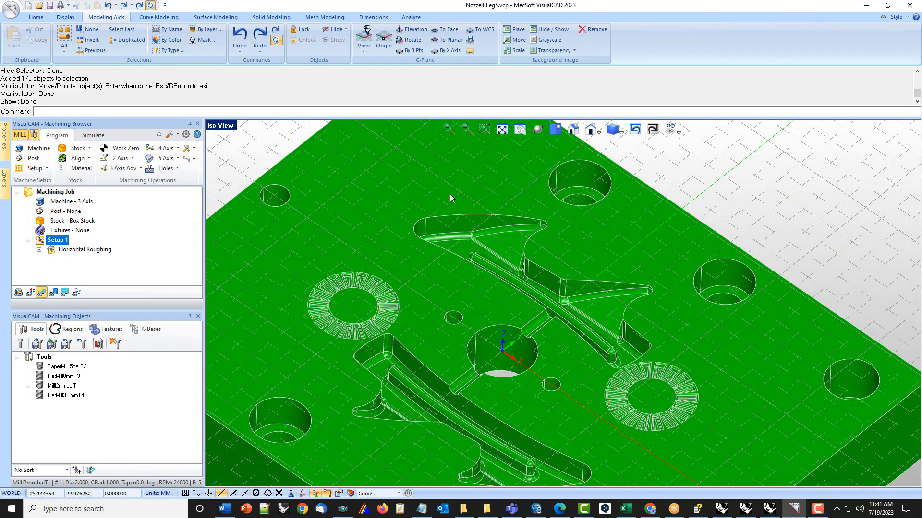
left_click(155, 18)
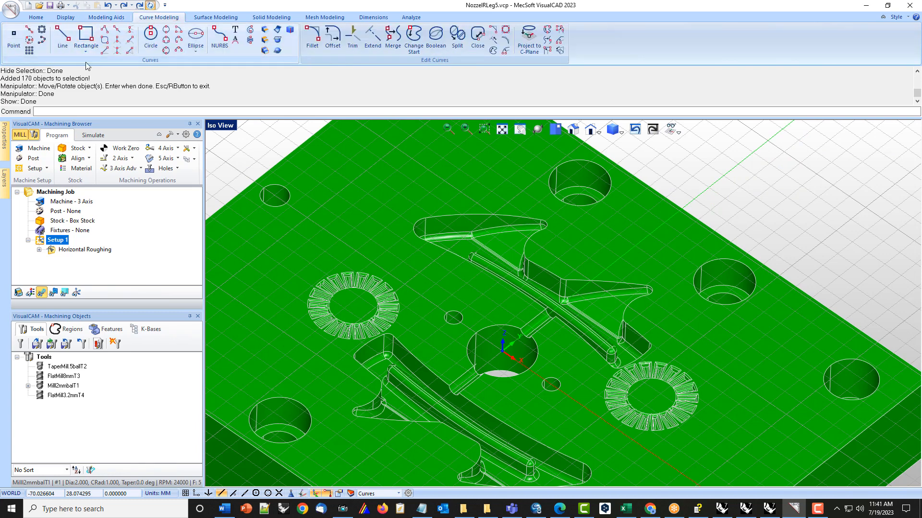
left_click(264, 29)
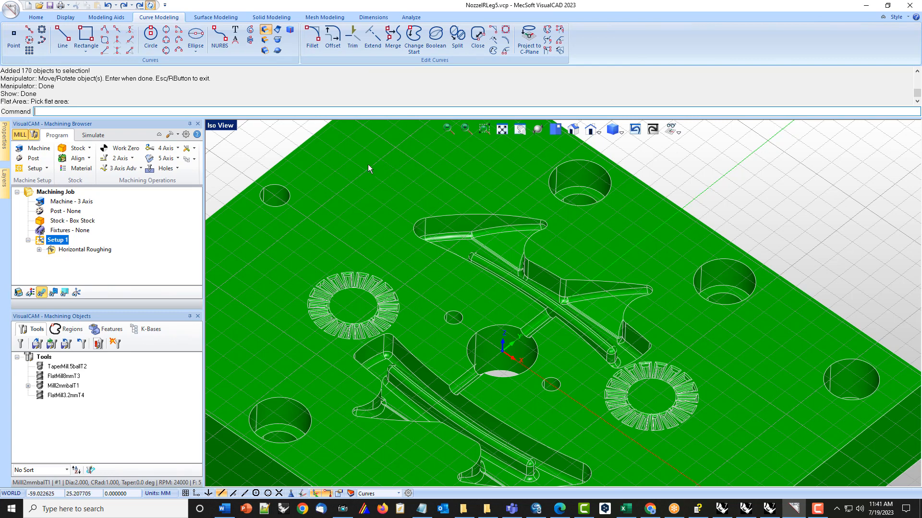
left_click(433, 162)
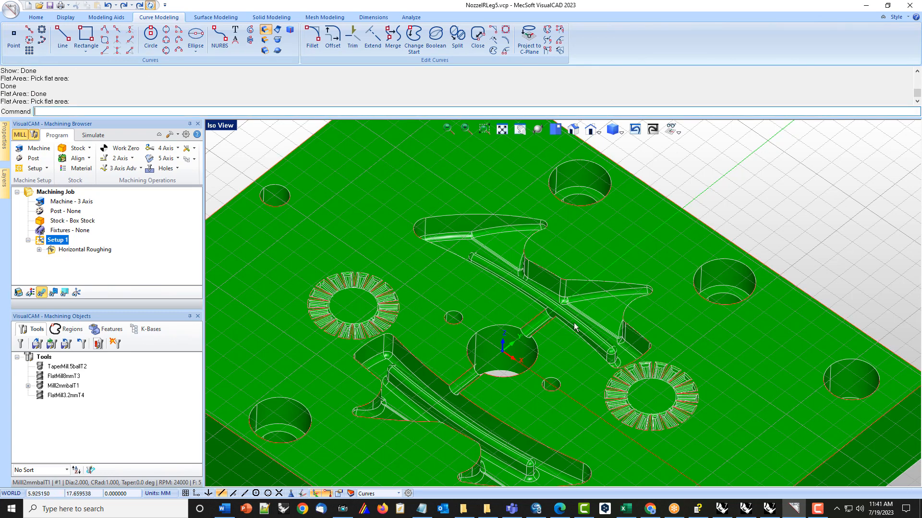
Step: End the Flat Area command and hide the solid mold block, leaving the extracted boundary curves displayed
scroll(543, 300, "up", 2)
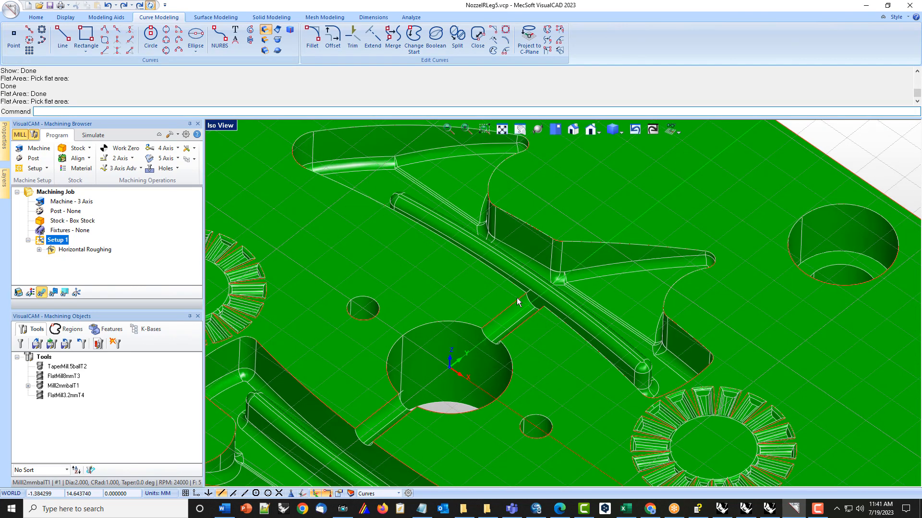
scroll(516, 304, "down", 2)
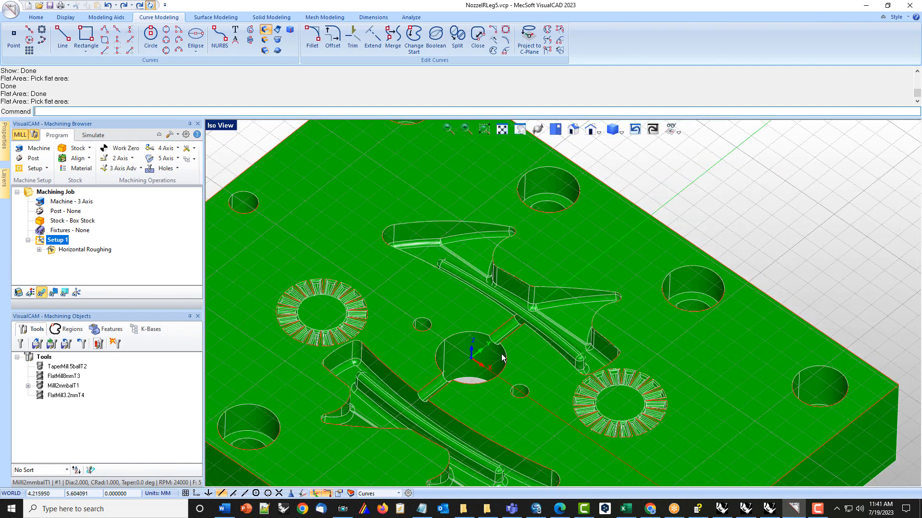
left_click(576, 236)
right_click(675, 223)
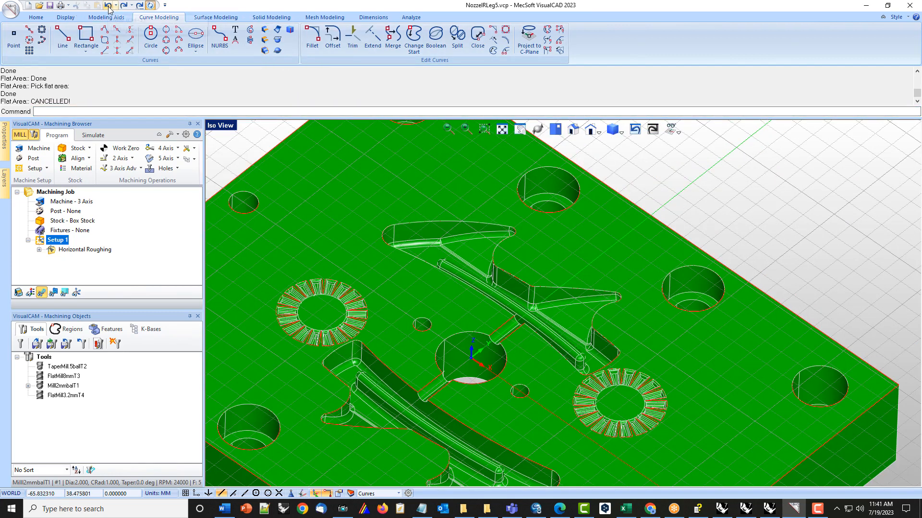
left_click(591, 234)
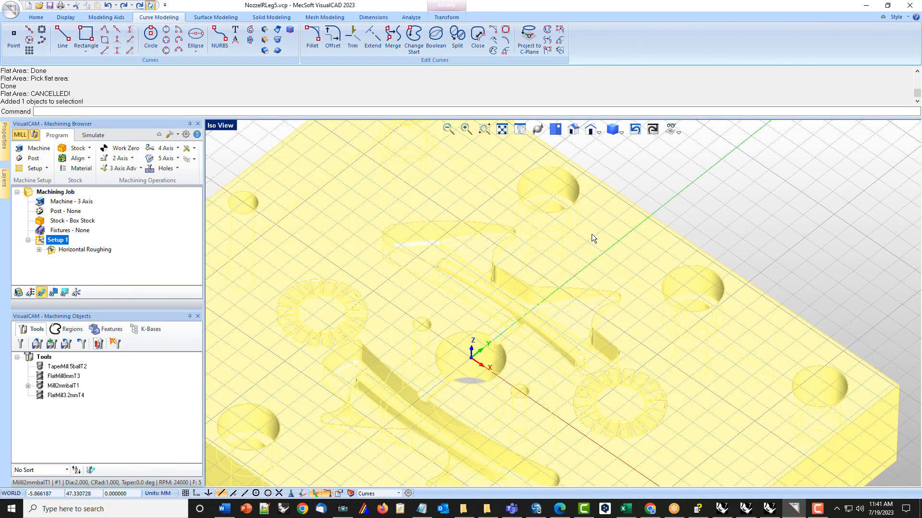
left_click(111, 18)
left_click(335, 29)
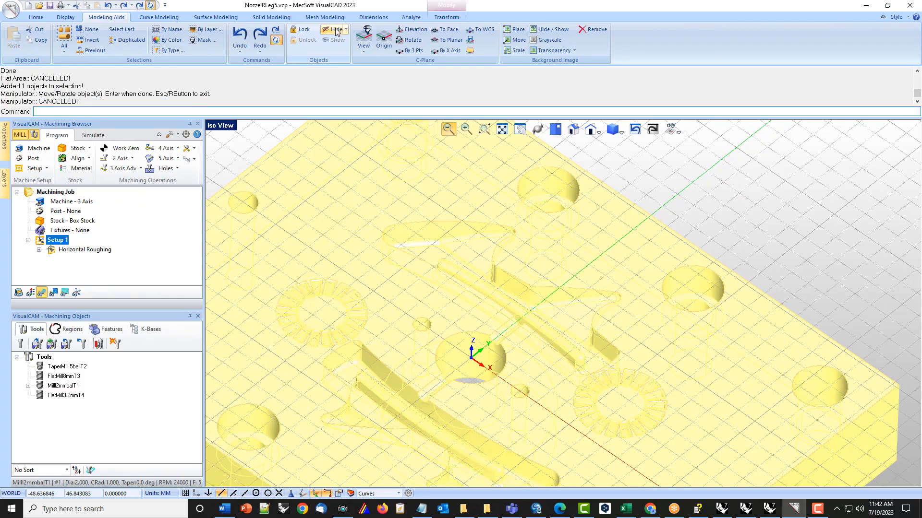
middle_click_drag(489, 333, 483, 295)
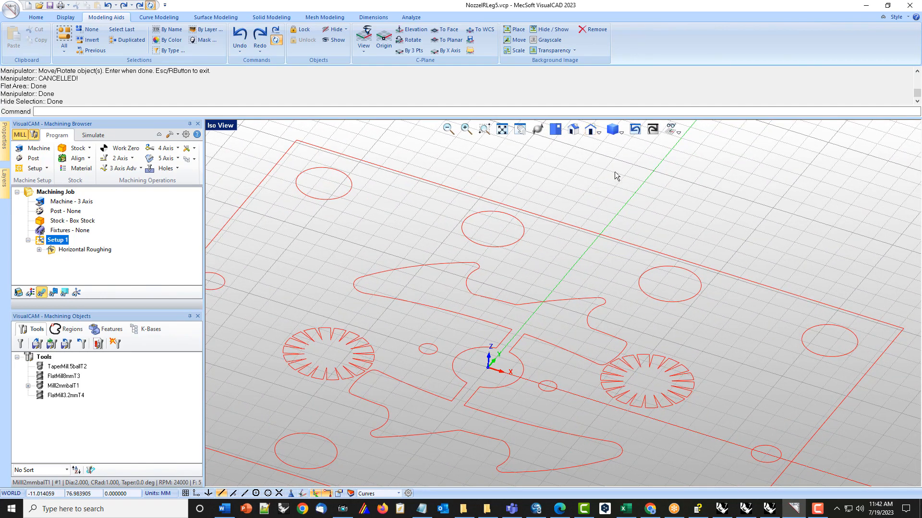
Step: In the top view, delete the block's rectangular outline and the row of four circles above the pockets
left_click(554, 130)
scroll(655, 217, "up", 1)
left_click_drag(726, 187, 313, 228)
key("Delete")
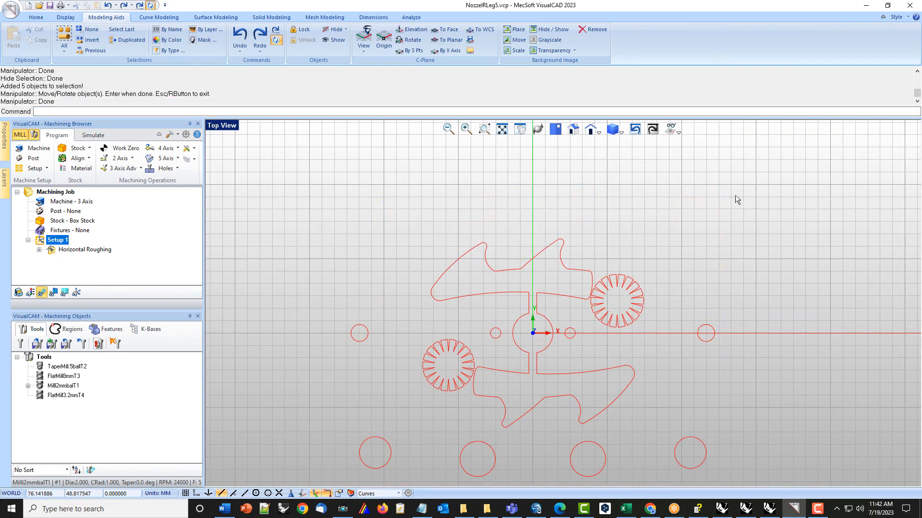
Step: Delete both toothed ring curves, the two outermost small circles on the X axis, and the leftmost circle of the lower row
left_click_drag(639, 421, 608, 336)
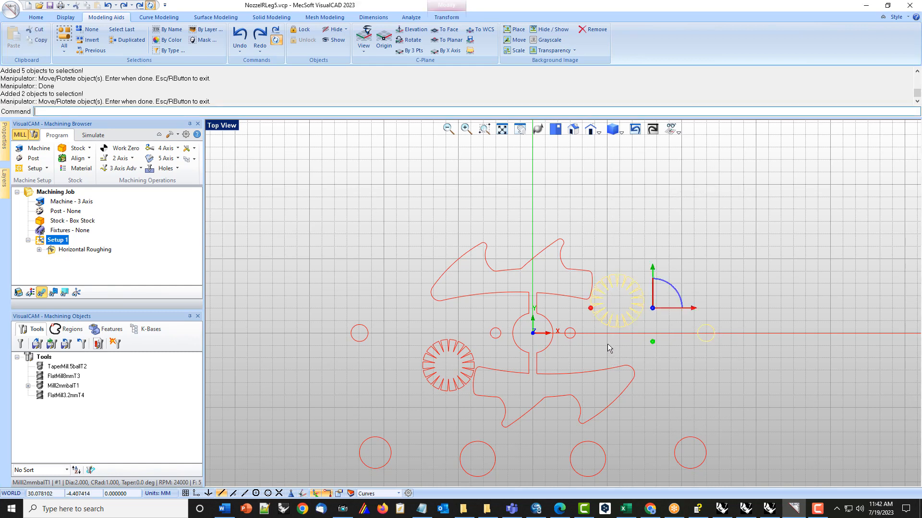
key("Delete")
left_click_drag(337, 442, 324, 439)
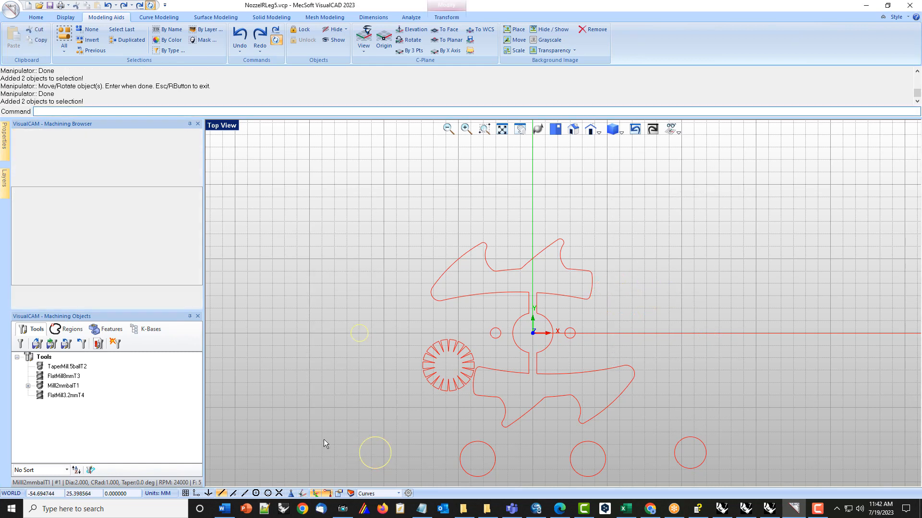
key("Delete")
left_click(431, 382)
key("Delete")
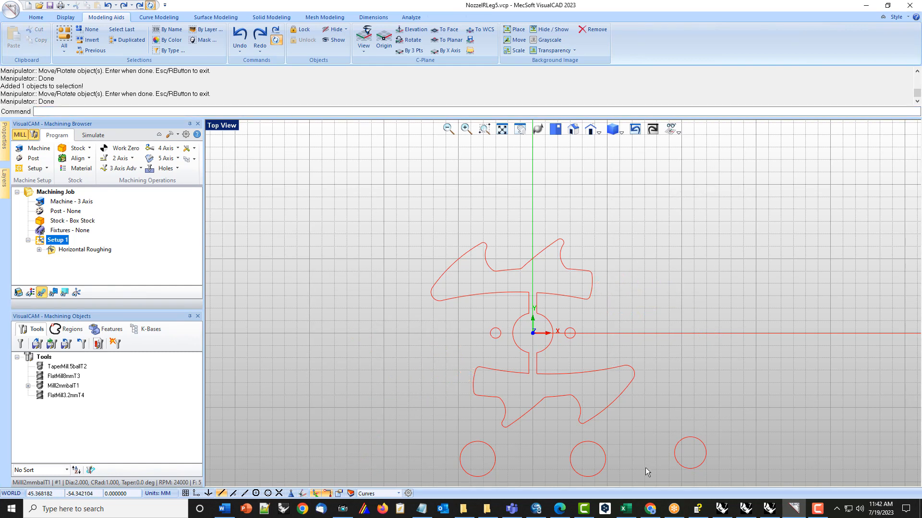
Step: Delete the three remaining circles below the pockets and the two small circles flanking the central hub
left_click_drag(593, 478, 404, 477)
key("Delete")
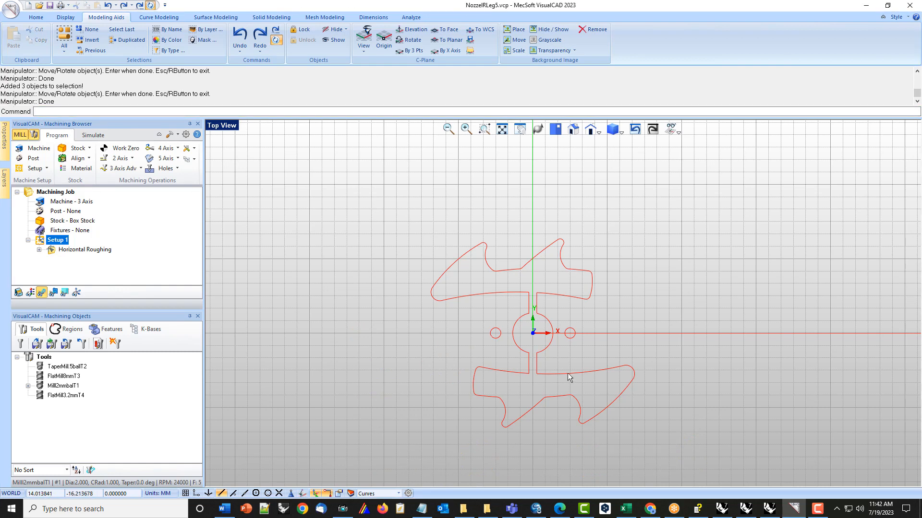
left_click_drag(468, 343, 468, 344)
key("Delete")
left_click_drag(581, 321, 567, 347)
key("Delete")
Step: Draw a line between the channel endpoints at the upper pocket to close the gap in its lower edge
scroll(557, 307, "up", 5)
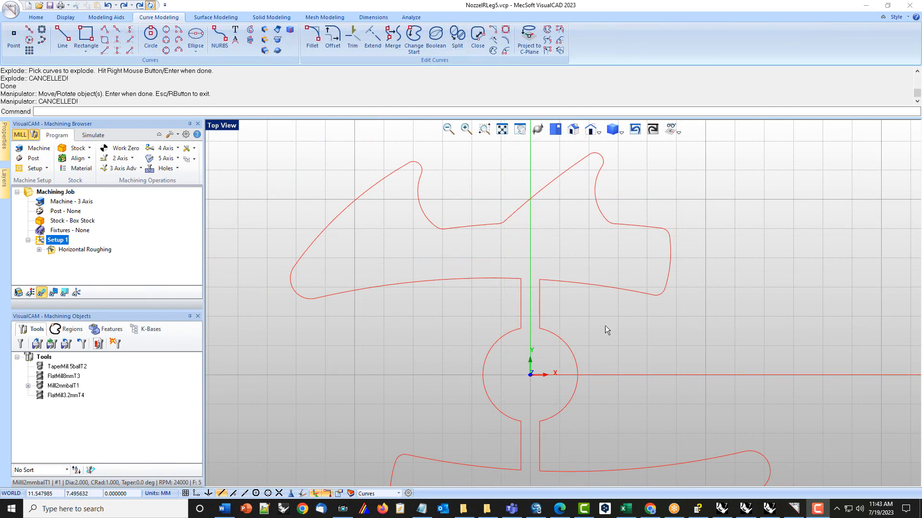
scroll(649, 232, "up", 1)
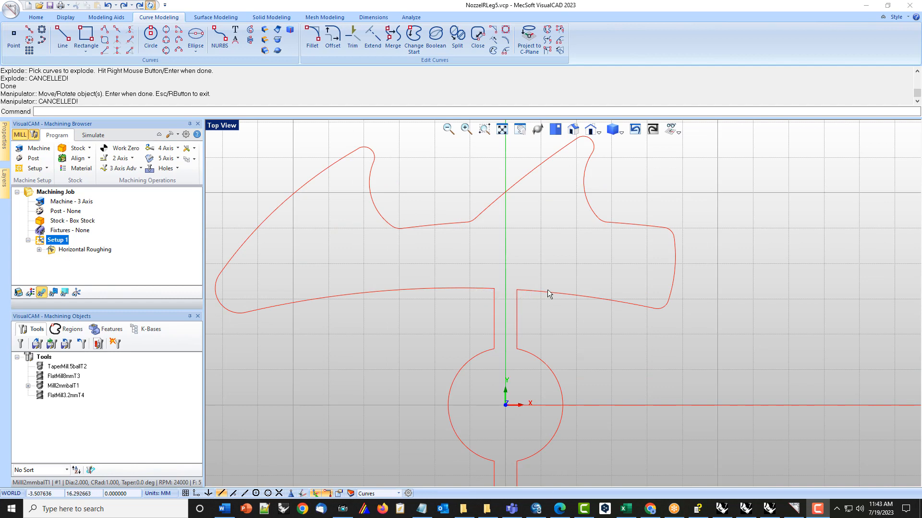
scroll(655, 257, "up", 2)
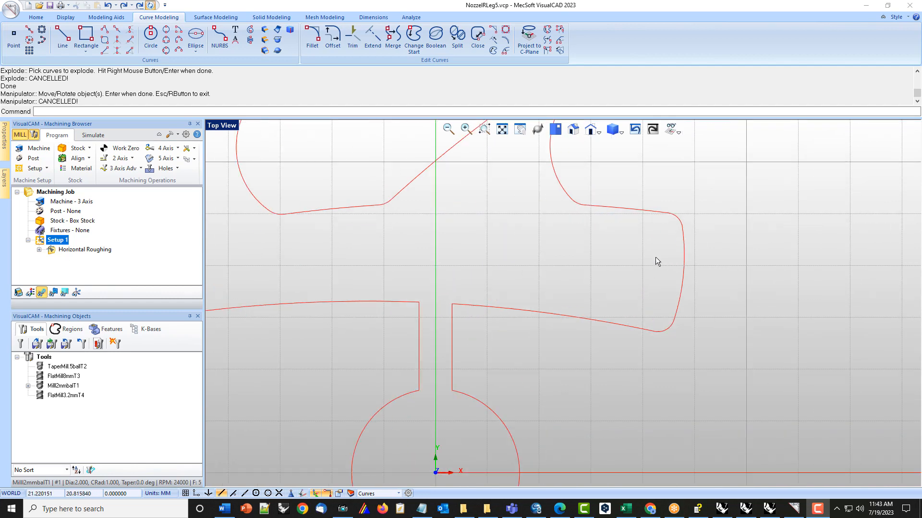
left_click(62, 37)
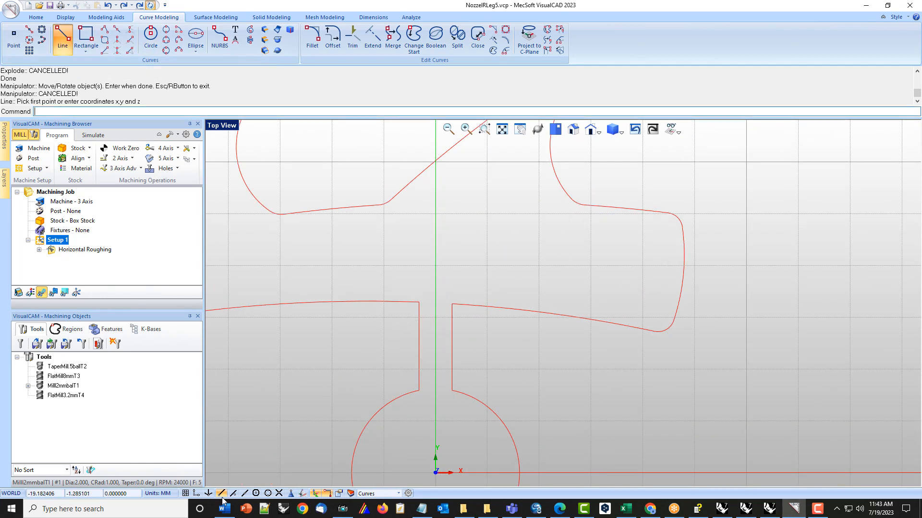
left_click(419, 302)
left_click(452, 303)
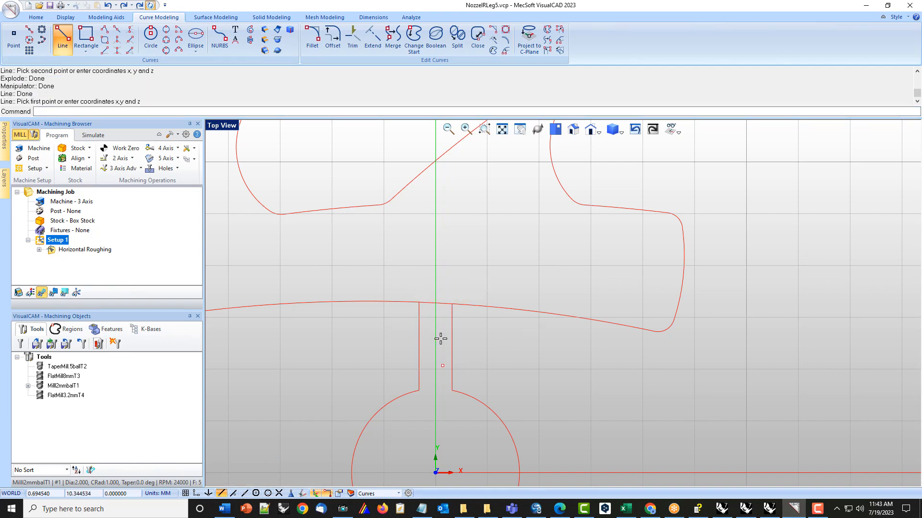
Step: Draw a line about 3.2 mm long between the channel endpoints to close the gap in the lower pocket's upper edge
scroll(440, 339, "down", 5)
scroll(421, 363, "up", 3)
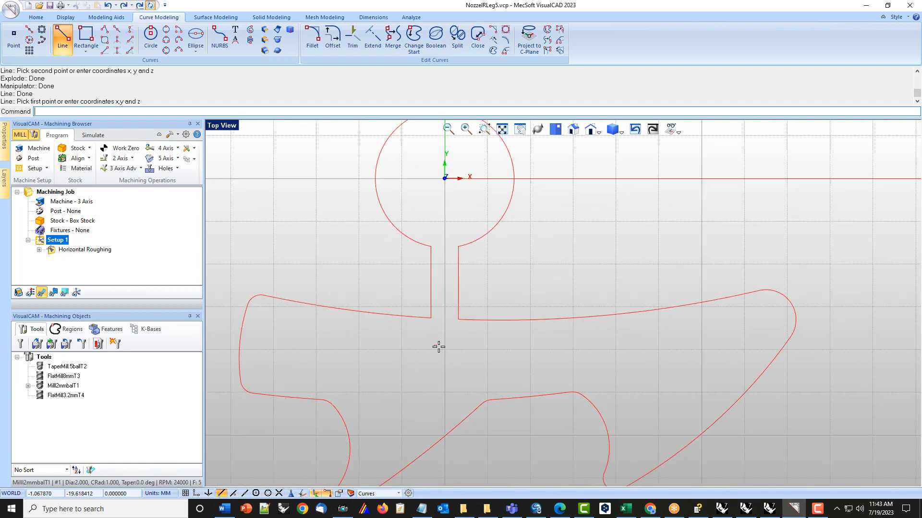
left_click(431, 318)
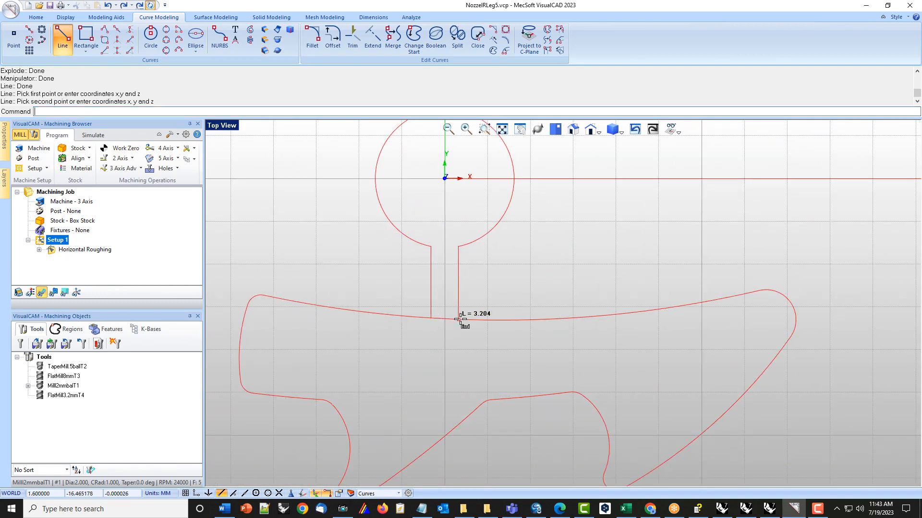
left_click(458, 320)
key("Return")
scroll(432, 417, "down", 5)
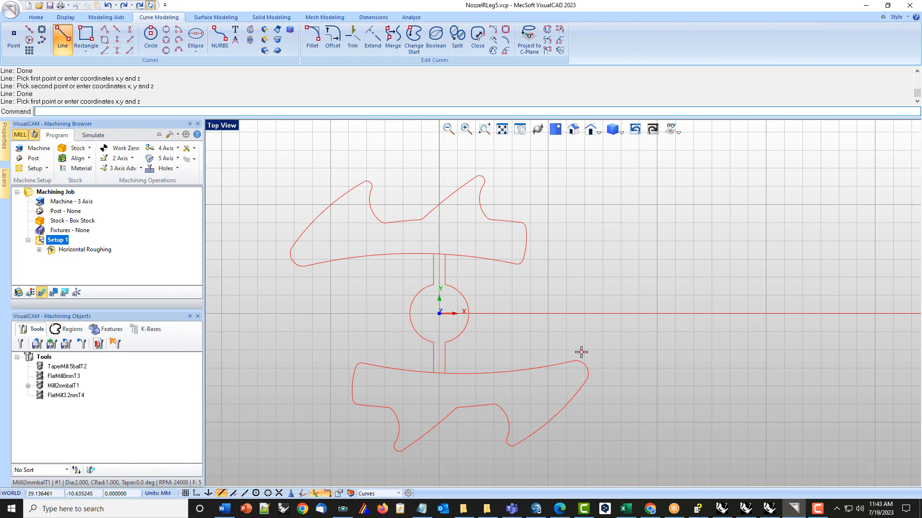
key("Escape")
Step: Explode the continuous curve of both pockets, the channels and the central hub into separate segments
scroll(455, 274, "up", 1)
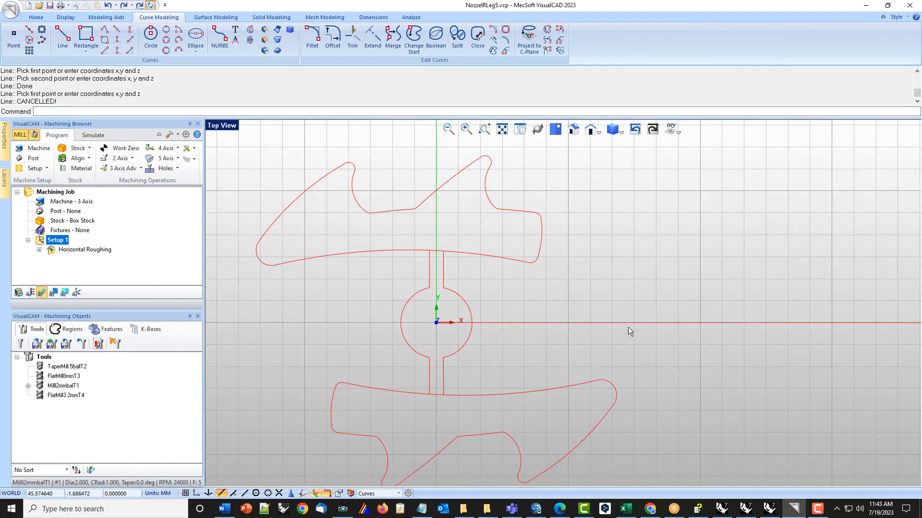
left_click(438, 189)
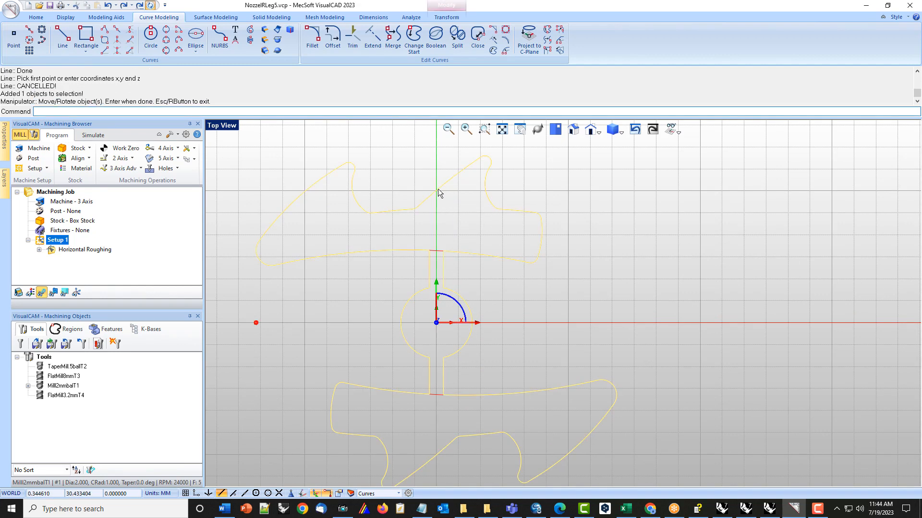
left_click(611, 219)
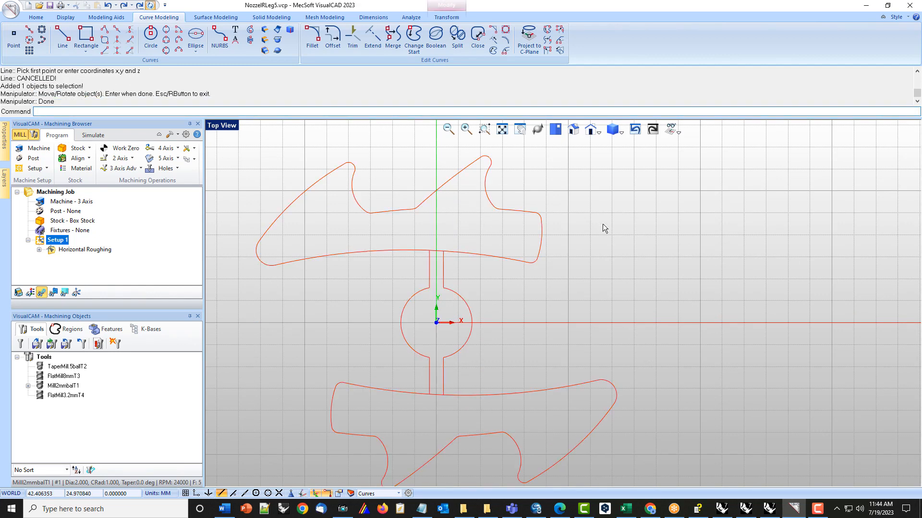
left_click(451, 189)
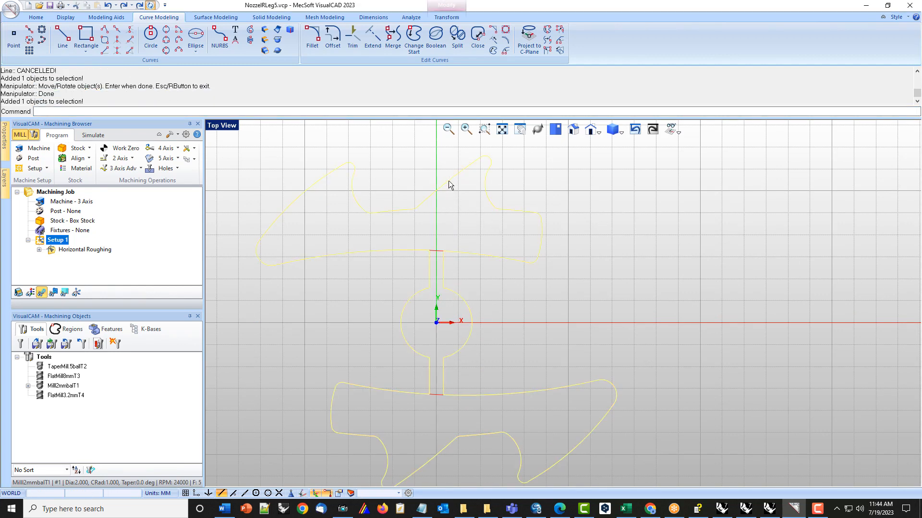
left_click(561, 30)
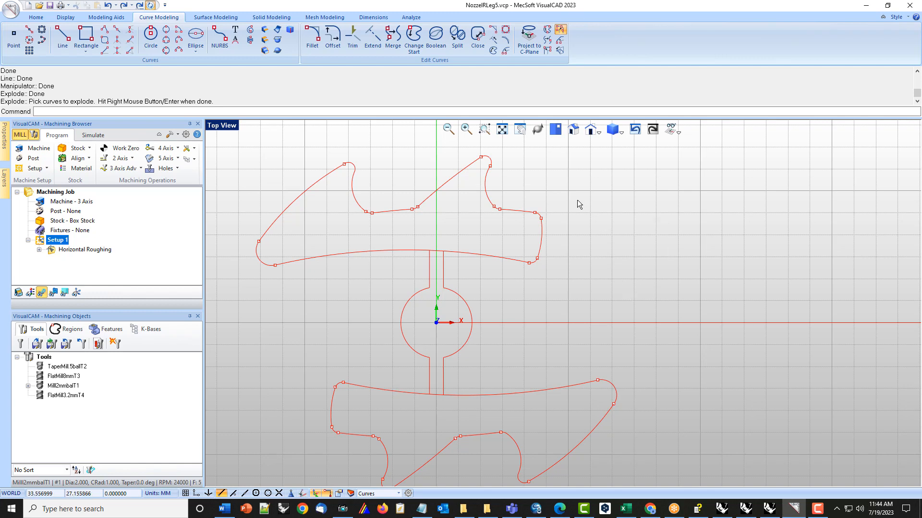
Step: Examine up close the segment joints around the upper pocket's right notch and end the Explode command
scroll(565, 216, "up", 5)
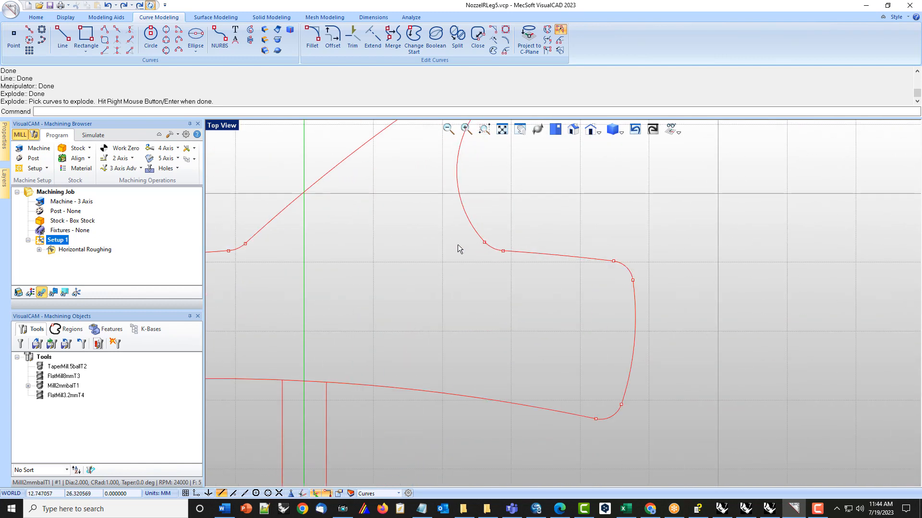
scroll(458, 246, "down", 3)
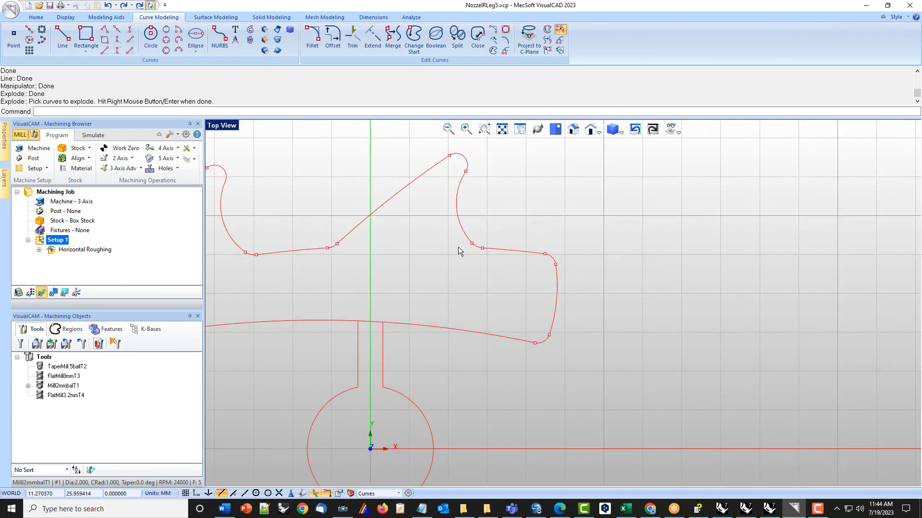
scroll(499, 244, "down", 2)
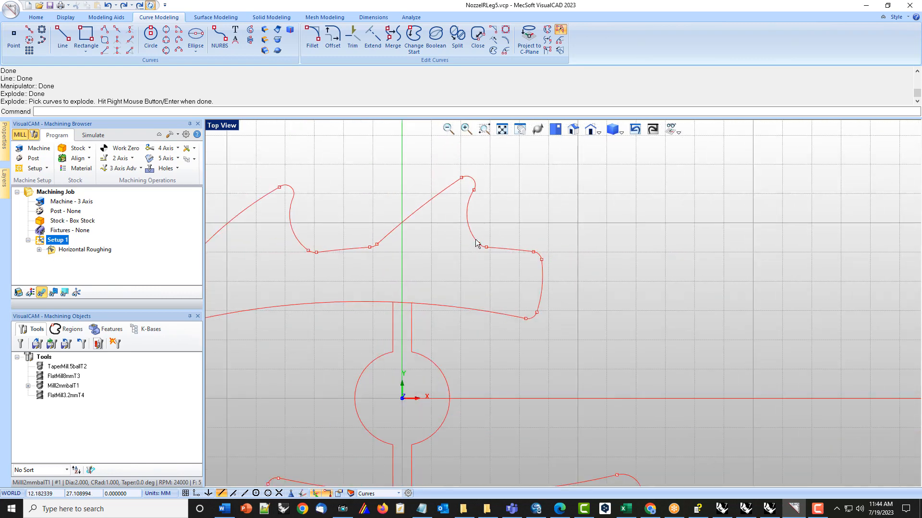
scroll(475, 241, "up", 5)
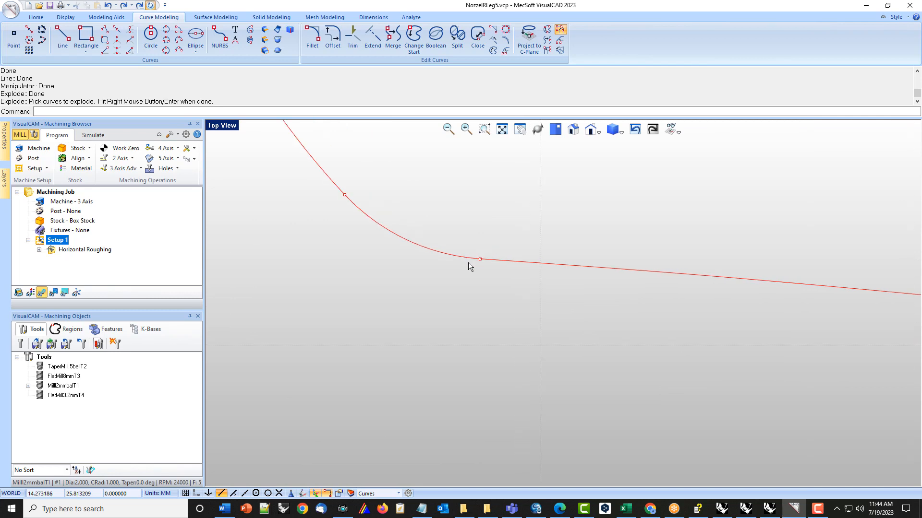
scroll(473, 262, "up", 3)
scroll(473, 261, "down", 2)
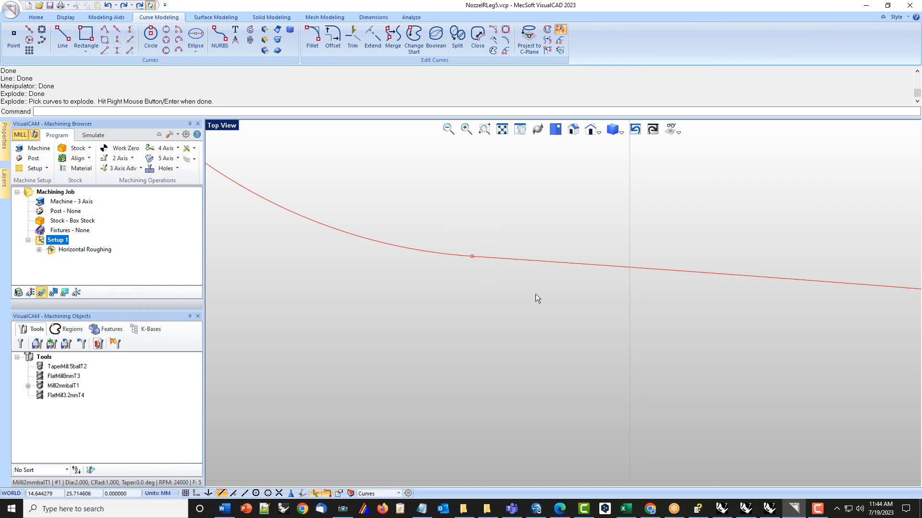
scroll(493, 266, "down", 1)
scroll(493, 267, "down", 5)
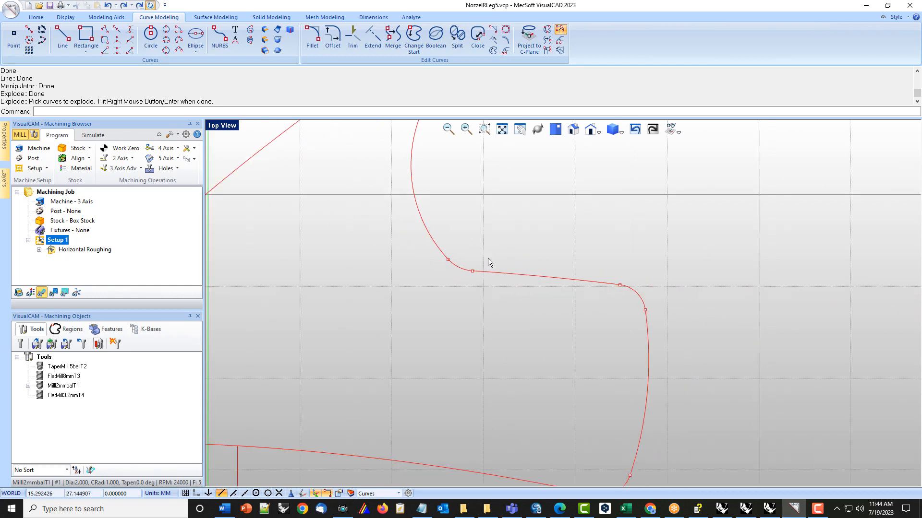
scroll(491, 277, "down", 1)
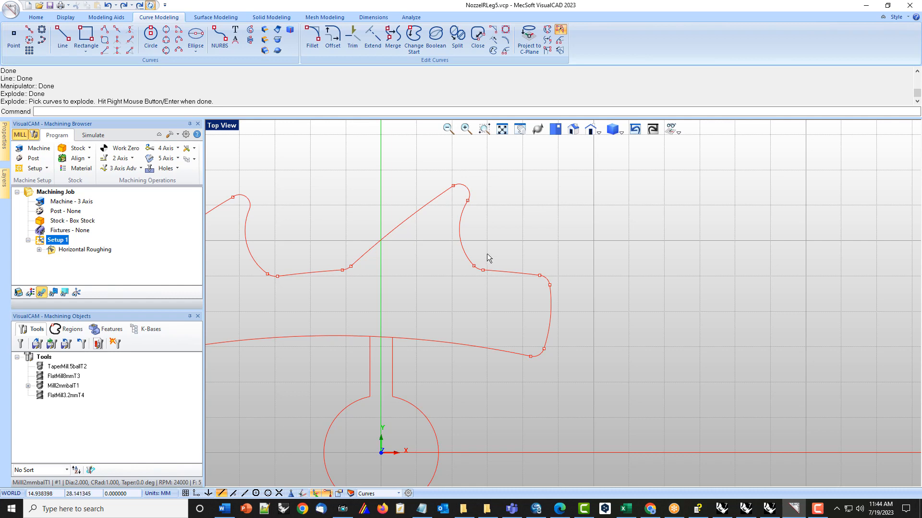
key("Escape")
Step: Delete the point markers at the segment joints around the upper pocket's right notch, from its lower corner to its upper end
left_click(488, 275)
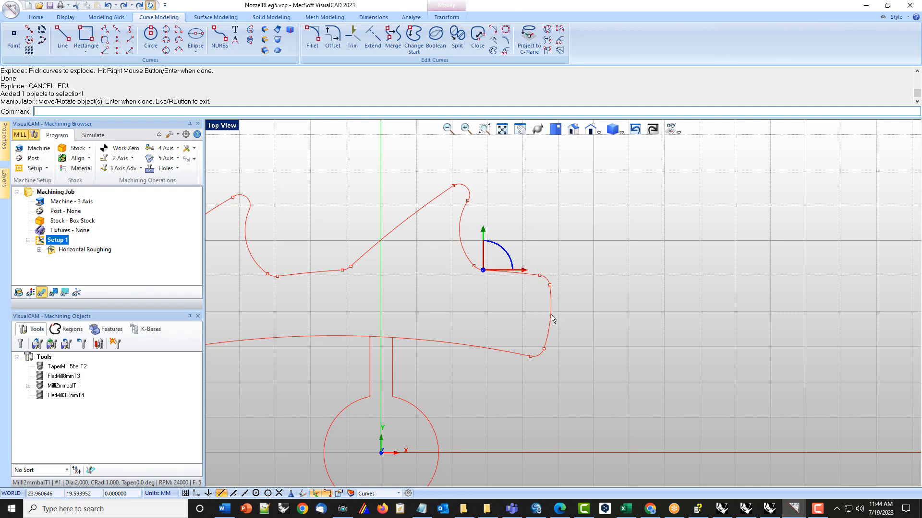
key("Return")
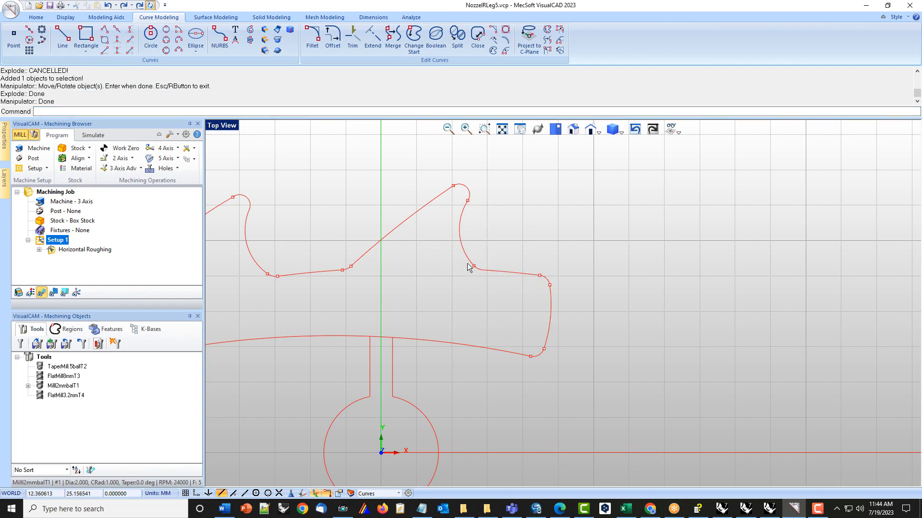
scroll(470, 267, "up", 2)
left_click_drag(472, 263, 484, 246)
key("Delete")
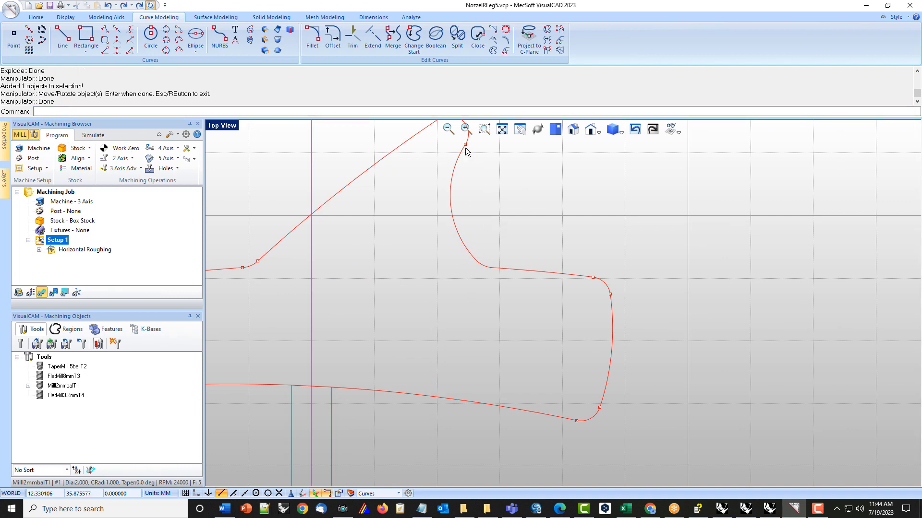
left_click_drag(455, 153, 476, 142)
key("Delete")
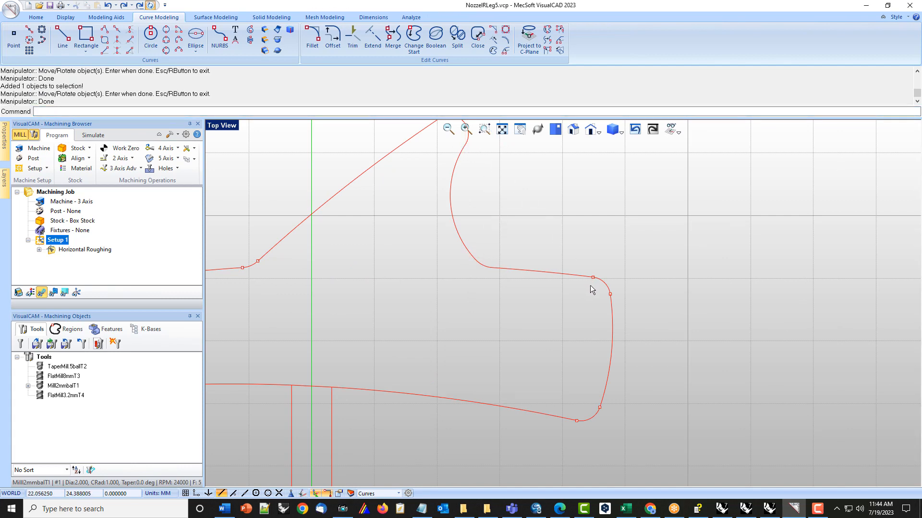
Step: Delete the remaining joint points on the upper and lower rounded corners at the upper pocket's right end
key("Delete")
key("Delete")
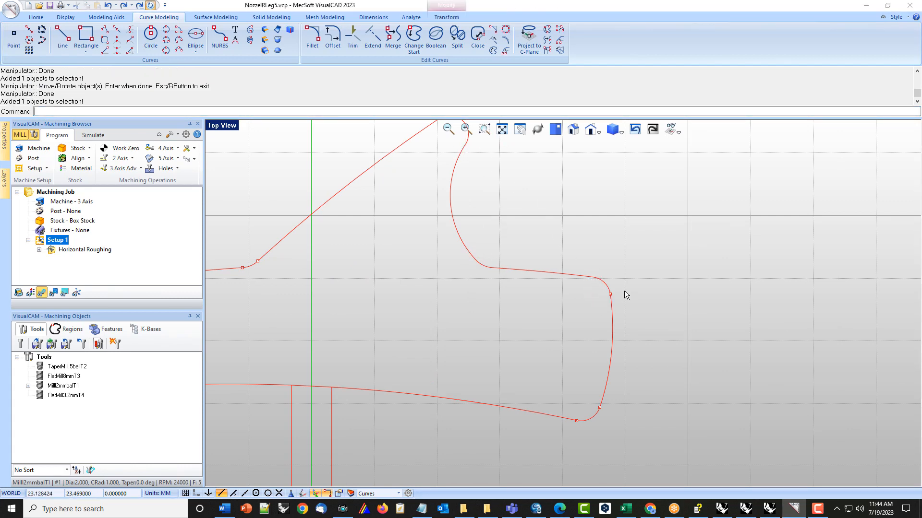
scroll(593, 310, "down", 2)
scroll(595, 391, "up", 2)
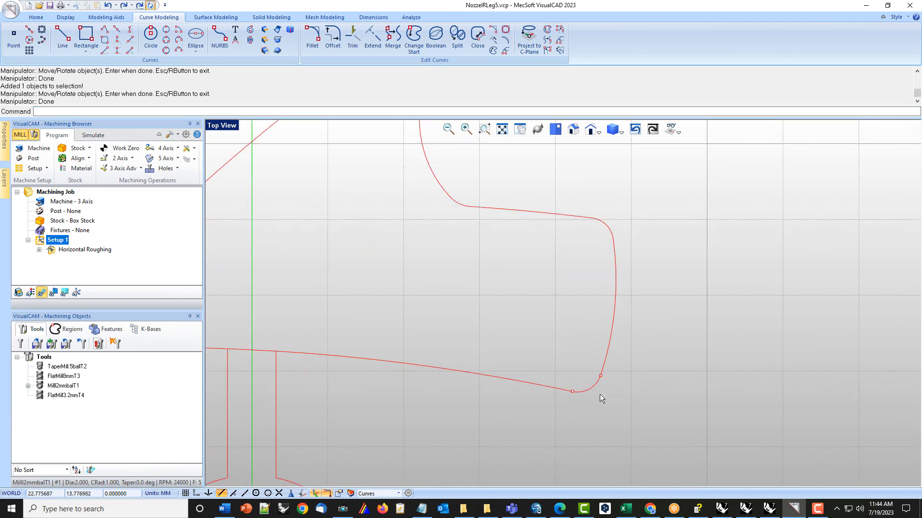
key("Delete")
scroll(586, 326, "down", 3)
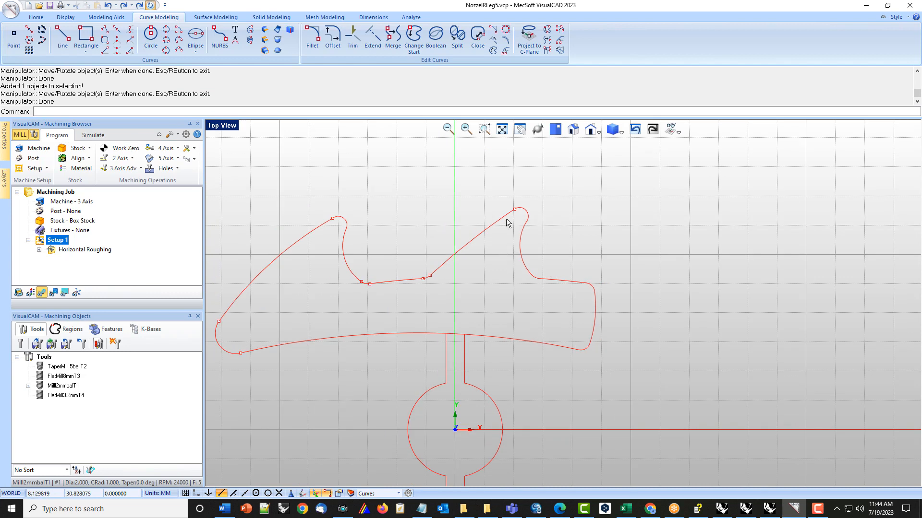
Step: Delete the joint points at the upper pocket's right peak and at the foot of its diagonal edge
left_click_drag(508, 218, 517, 201)
key("Delete")
scroll(428, 284, "up", 2)
left_click_drag(441, 250, 442, 248)
key("Delete")
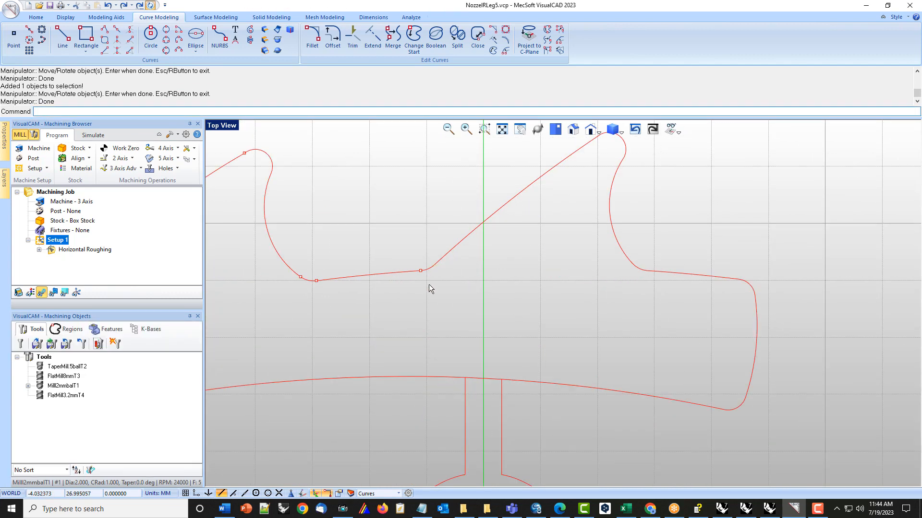
left_click_drag(412, 284, 424, 264)
key("Delete")
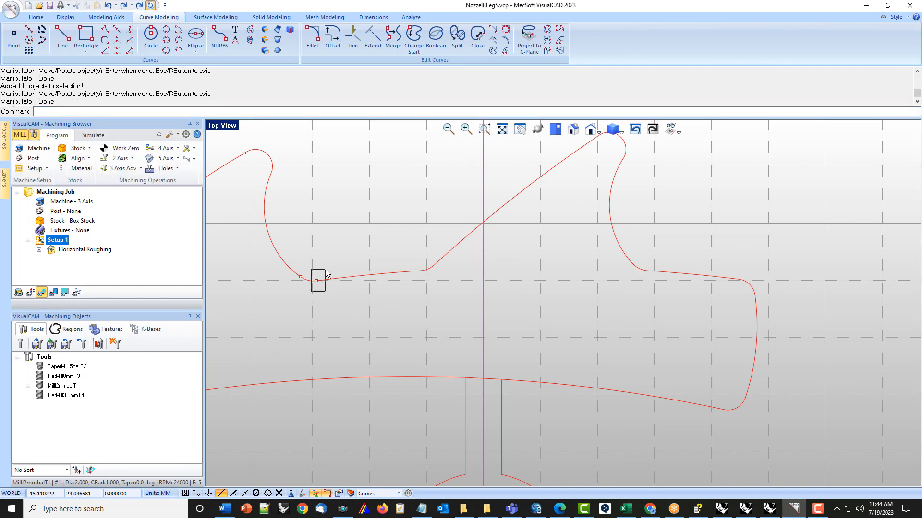
Step: Delete the joint points at the upper pocket's left notch, left peak and rounded left end
left_click_drag(289, 289, 305, 267)
key("Delete")
key("Delete")
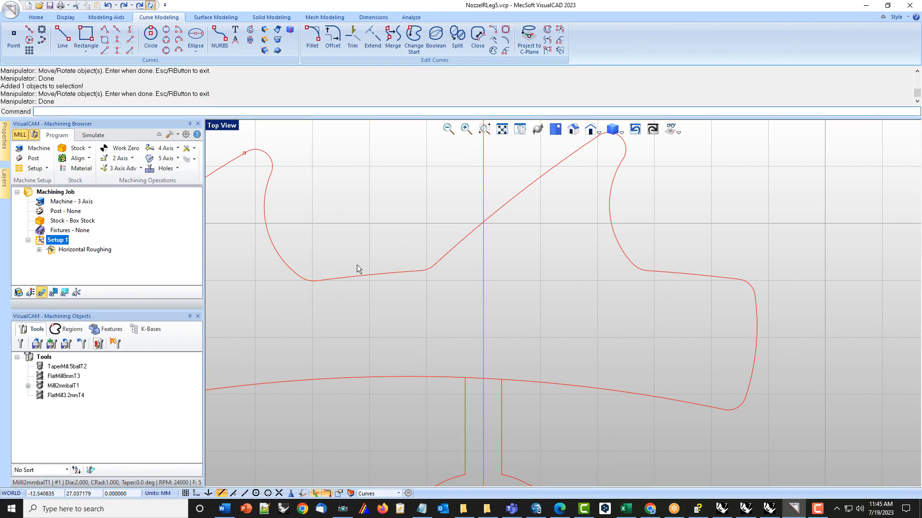
scroll(357, 265, "down", 4)
scroll(280, 205, "up", 1)
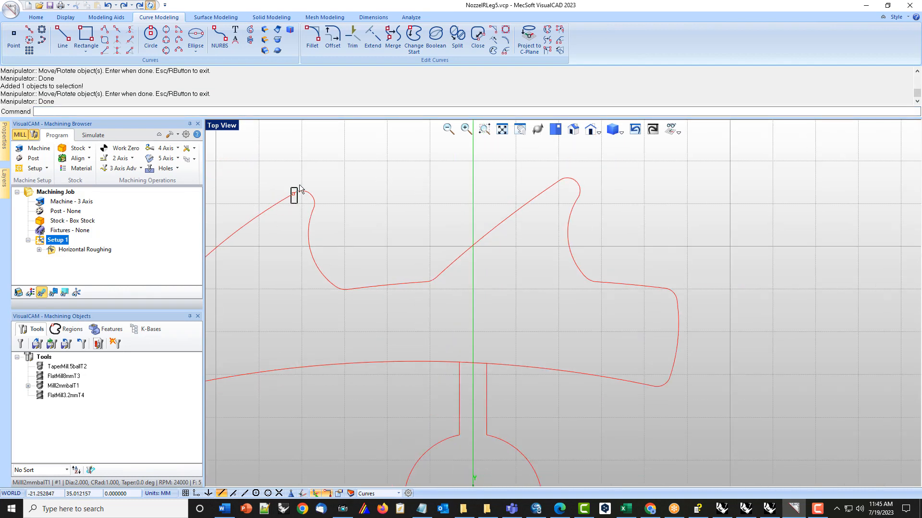
scroll(476, 240, "down", 4)
scroll(338, 290, "up", 2)
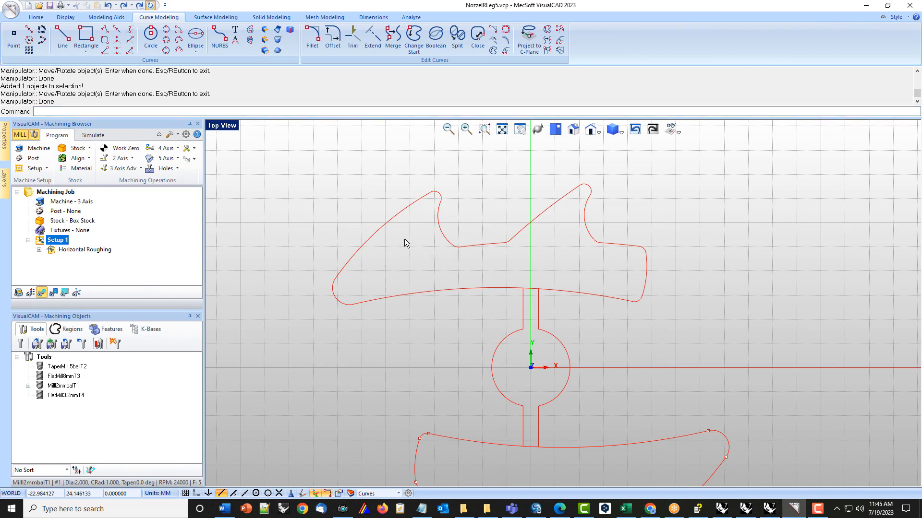
Step: Delete all the joint points along the lower pocket's outline, including its corners, notches and rounded right end
scroll(404, 238, "down", 2)
scroll(396, 313, "up", 3)
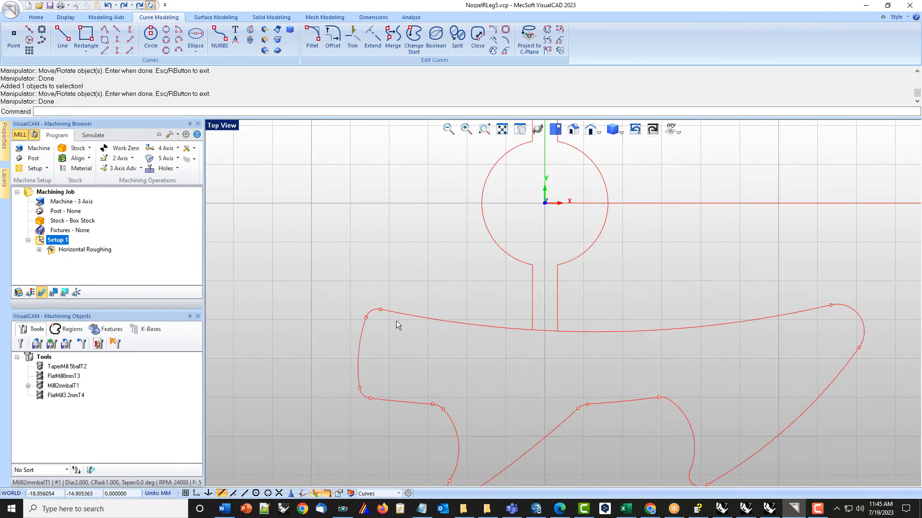
mouse_move(372, 302)
left_mouse_down()
mouse_move(395, 320)
mouse_move(365, 320)
mouse_move(376, 315)
left_mouse_up()
key("Delete")
key("Delete")
left_click_drag(356, 394, 367, 382)
key("Delete")
left_click_drag(364, 404, 379, 391)
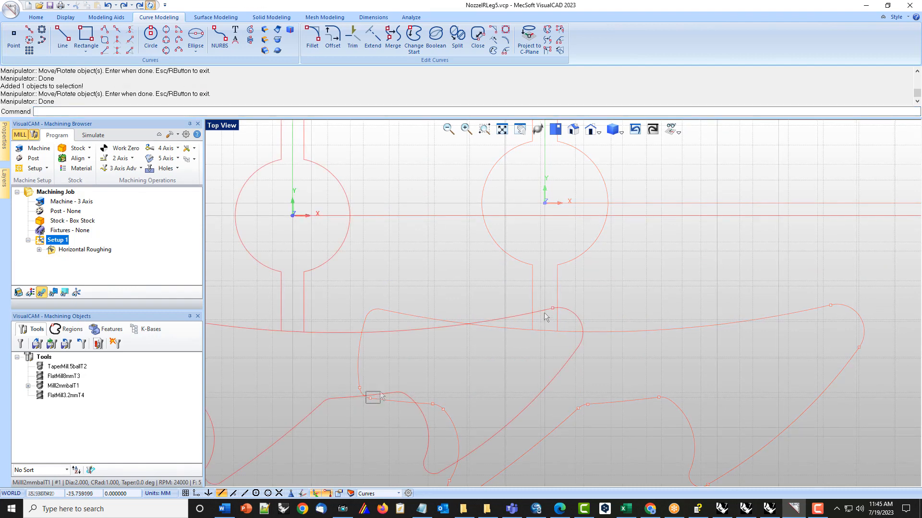
left_click_drag(545, 317, 558, 294)
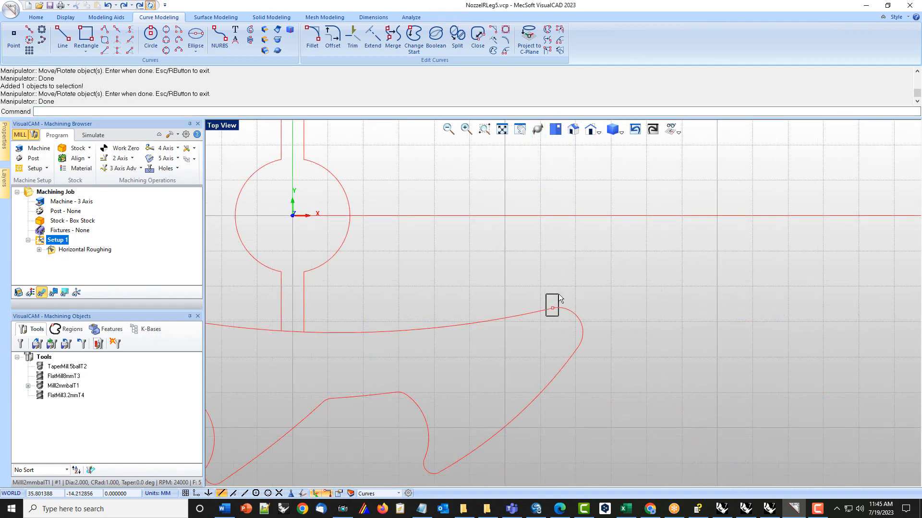
scroll(573, 315, "down", 5)
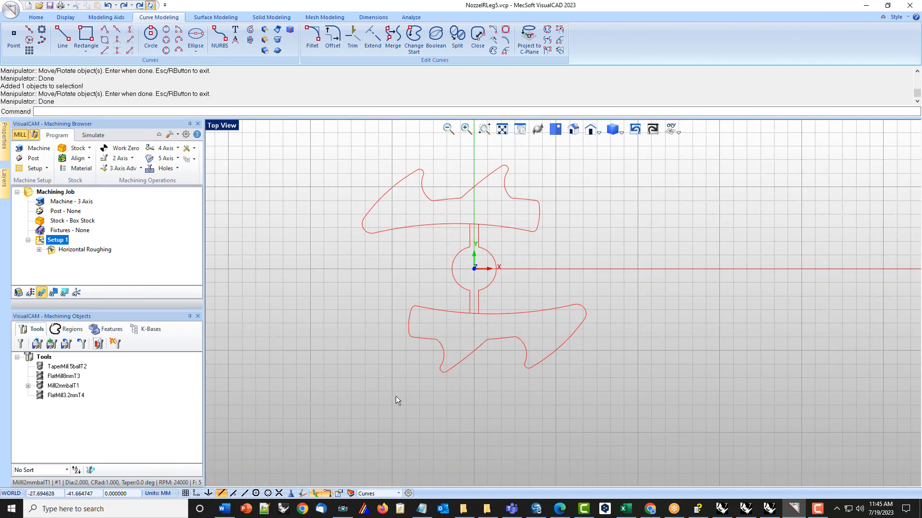
Step: Merge all outline segments of the upper pocket into one curve and pick the outline to check the merge
left_click(445, 261)
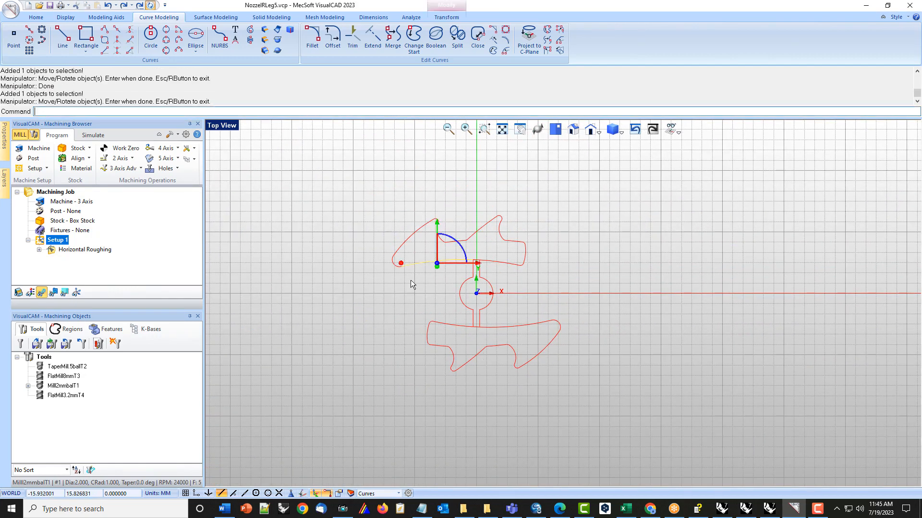
left_click(278, 318)
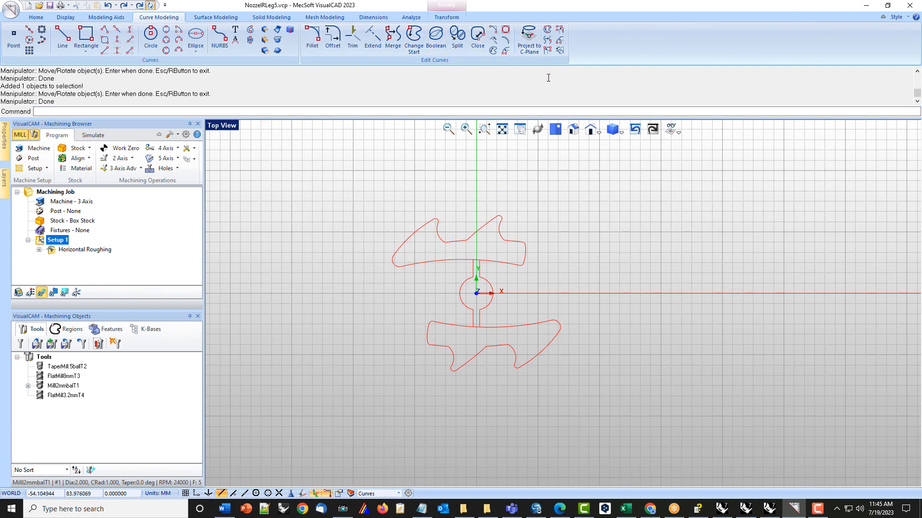
left_click(393, 48)
left_click_drag(371, 269, 589, 206)
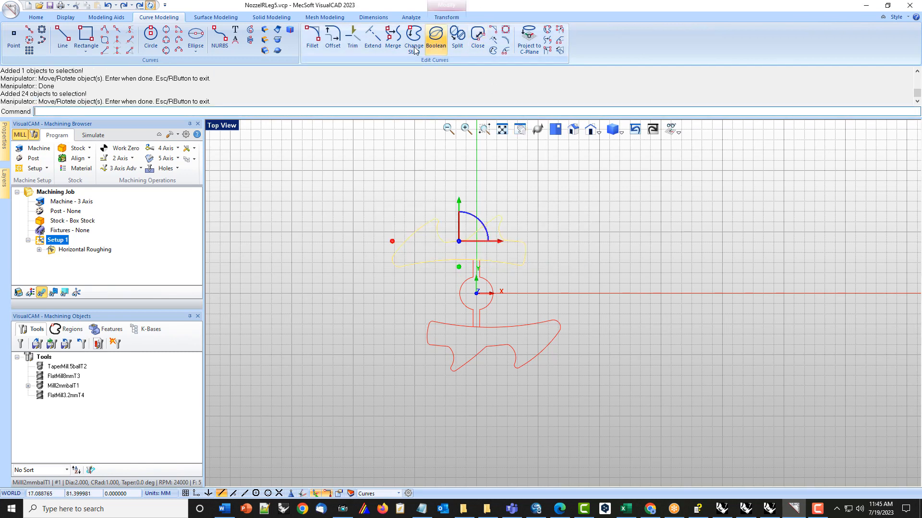
left_click(398, 36)
right_click(606, 203)
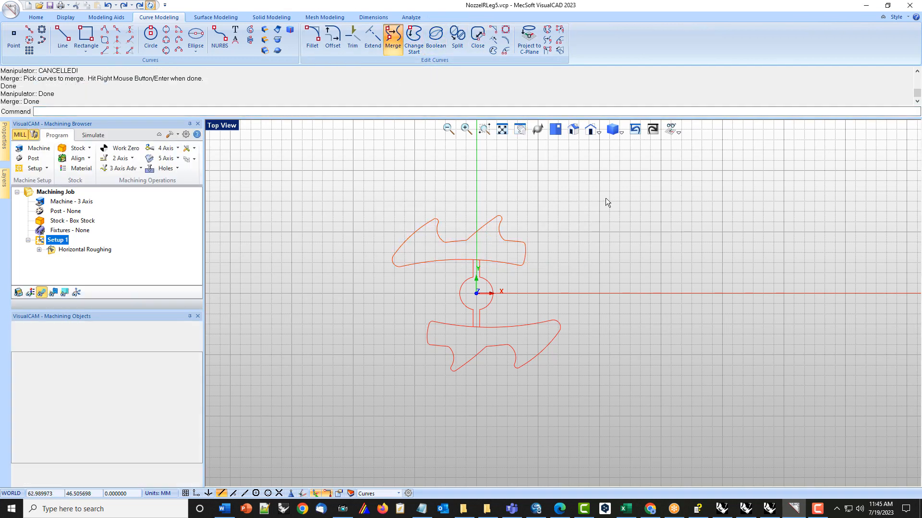
left_click(430, 262)
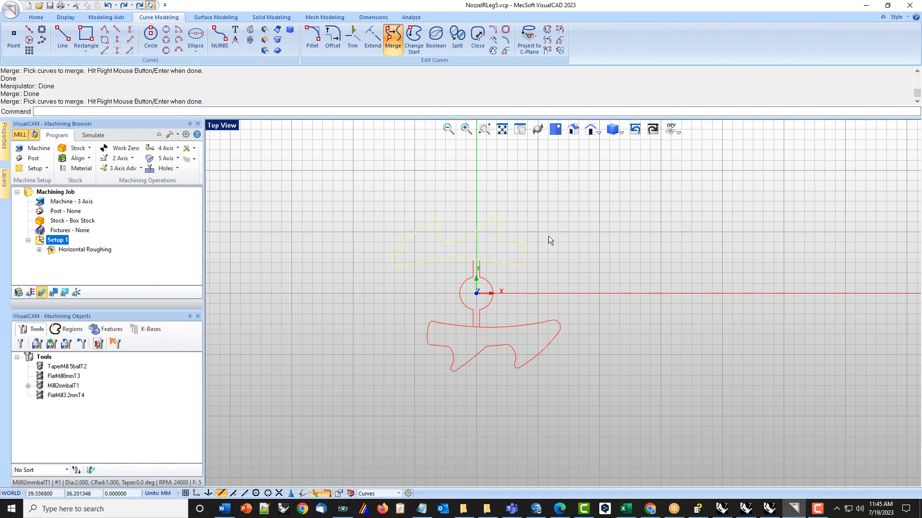
right_click(566, 288)
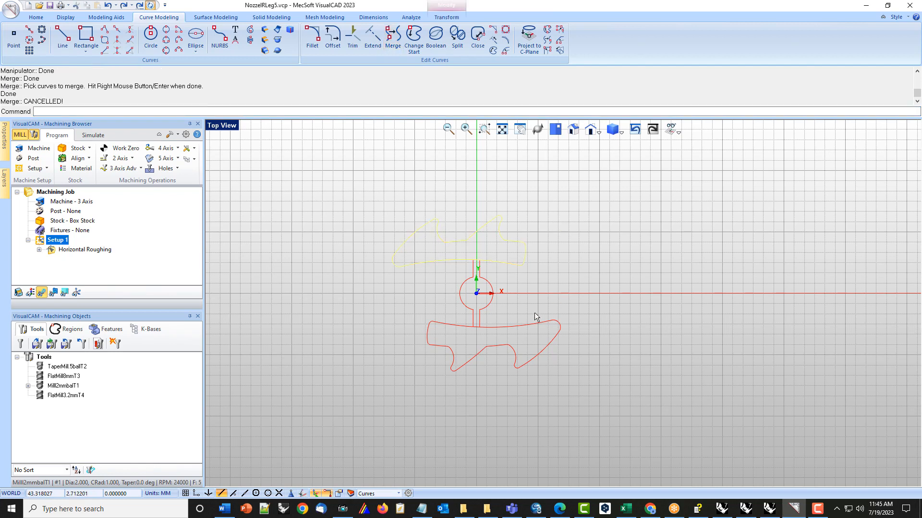
right_click(609, 282)
left_click(597, 234)
Step: Merge all outline segments of the lower pocket into one curve and pick the outline to check the merge
left_click_drag(426, 386, 592, 317)
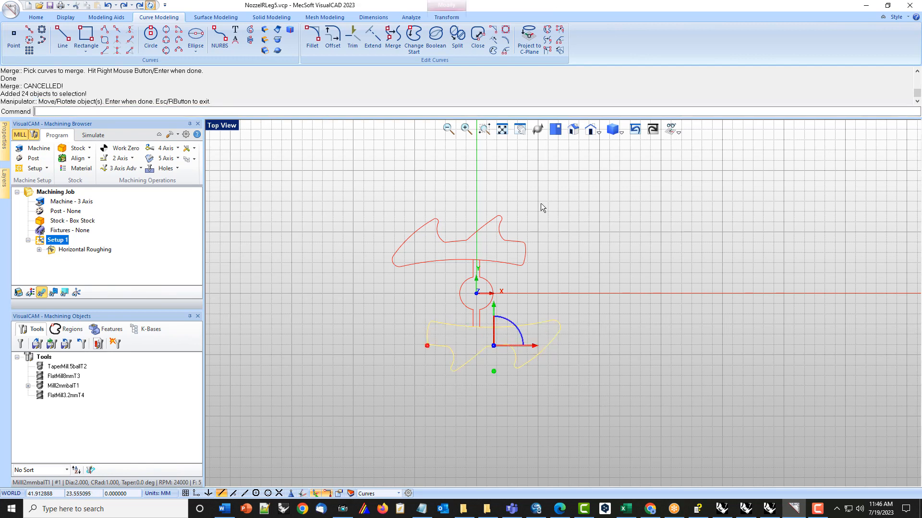
left_click(393, 40)
right_click(582, 237)
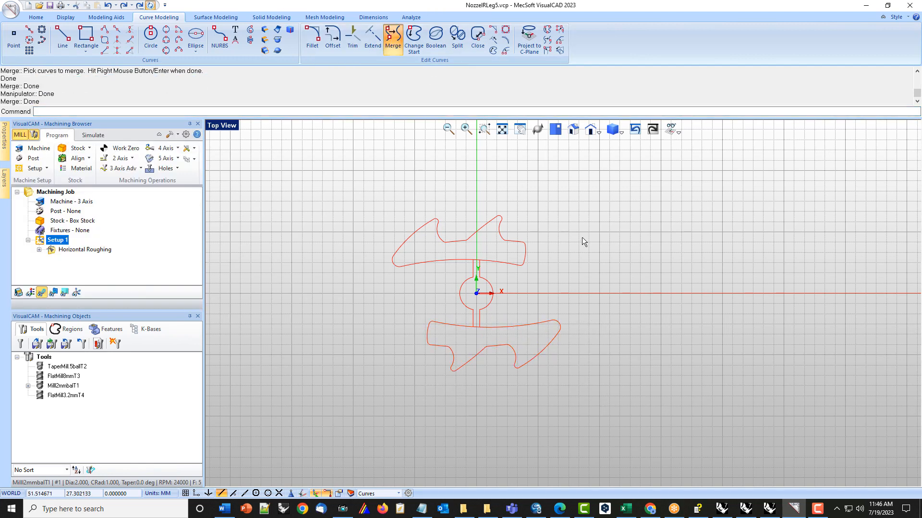
right_click(582, 237)
left_click(495, 327)
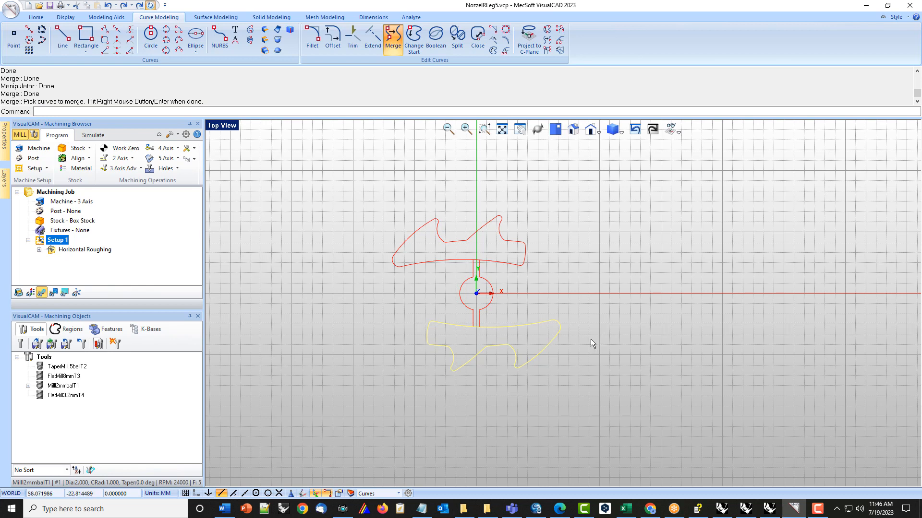
key("Escape")
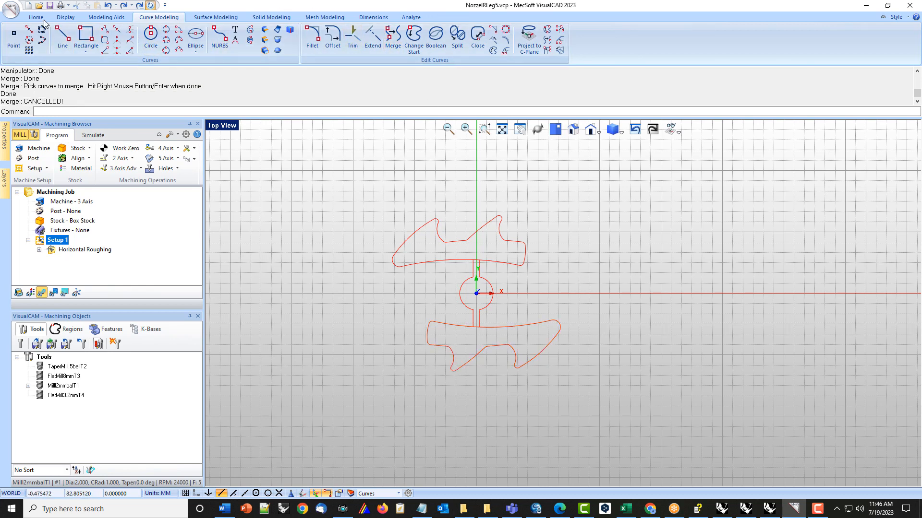
Step: Show the hidden mold geometry again and display it in the isometric view, close up on the pockets
left_click(106, 18)
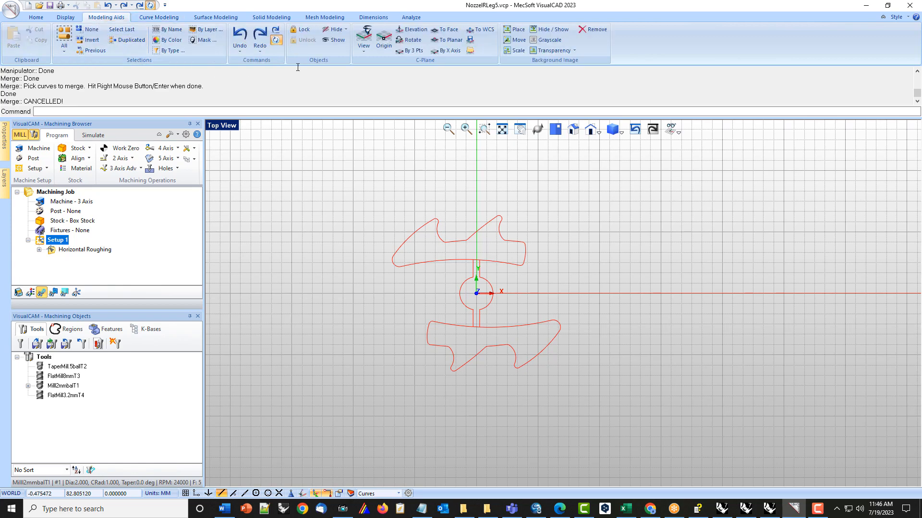
left_click(334, 39)
left_click(573, 129)
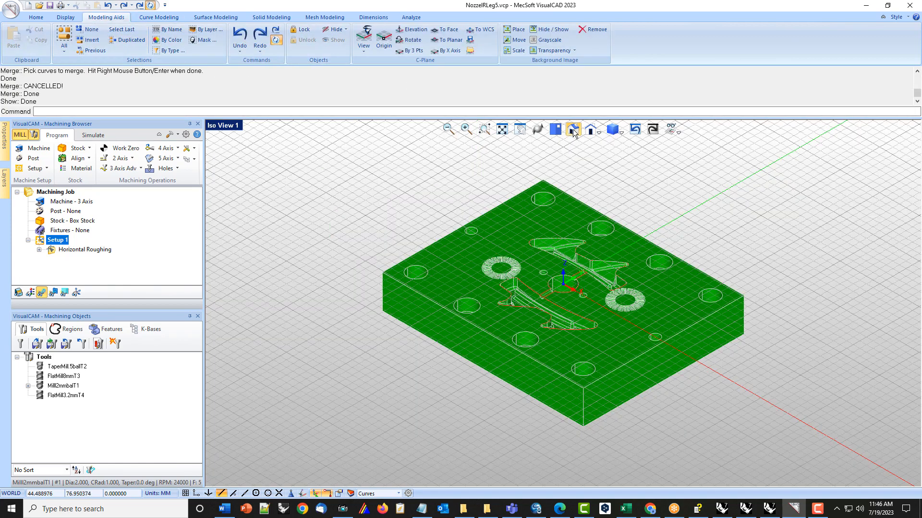
scroll(600, 340, "up", 6)
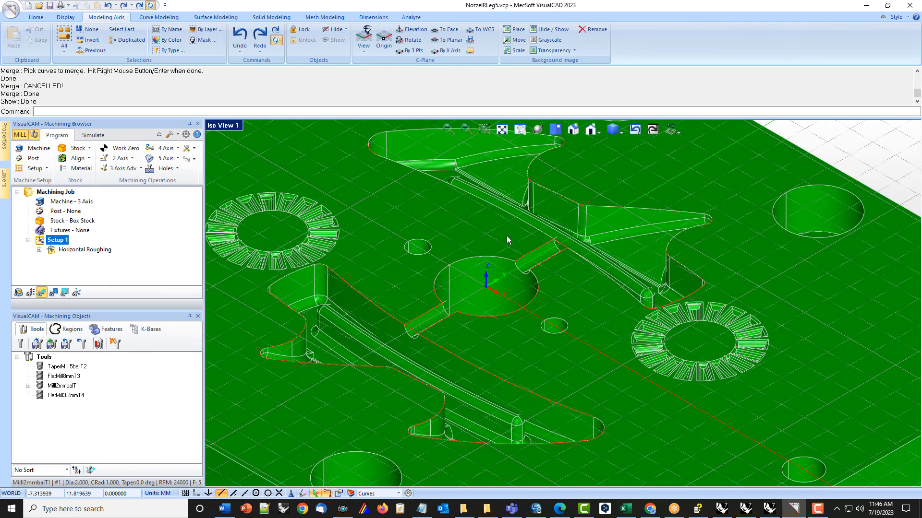
Step: Replace all Horizontal Roughing containment regions with the upper pocket's merged curve and generate the toolpath, dismissing the message
double_click(53, 250)
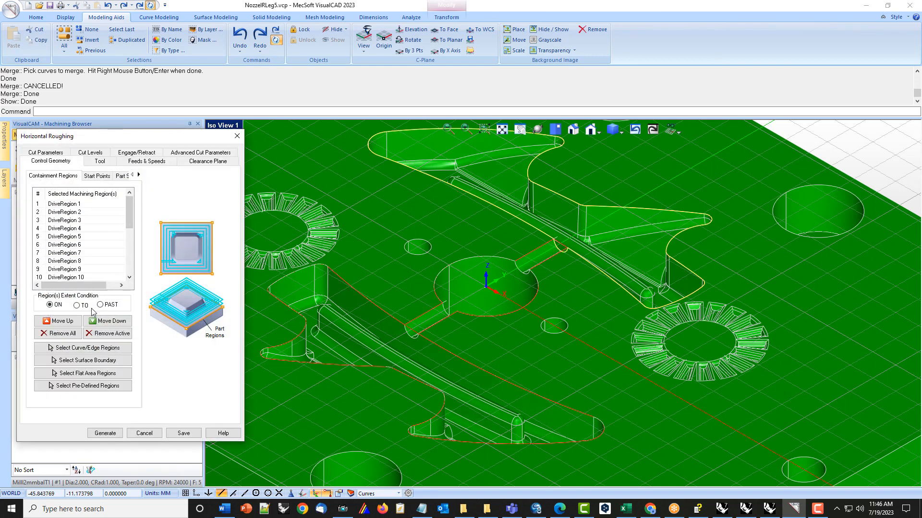
left_click(63, 333)
left_click(93, 349)
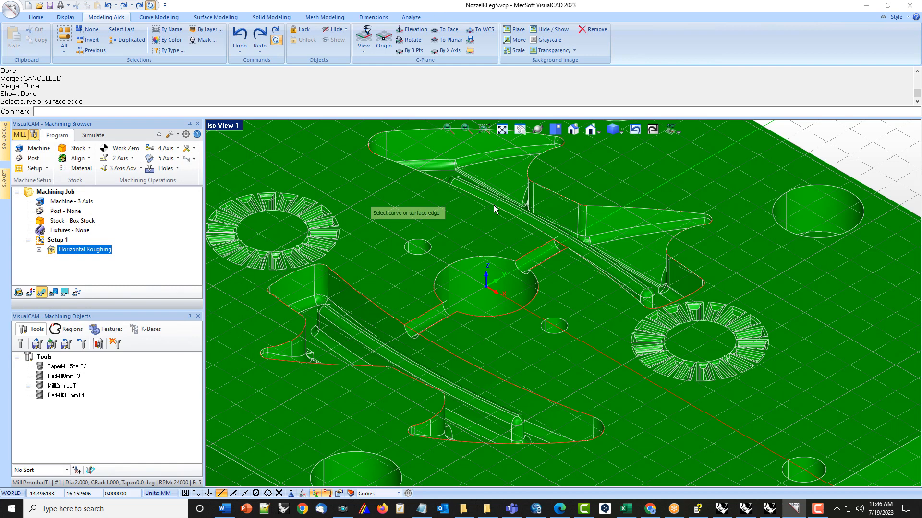
left_click(562, 243)
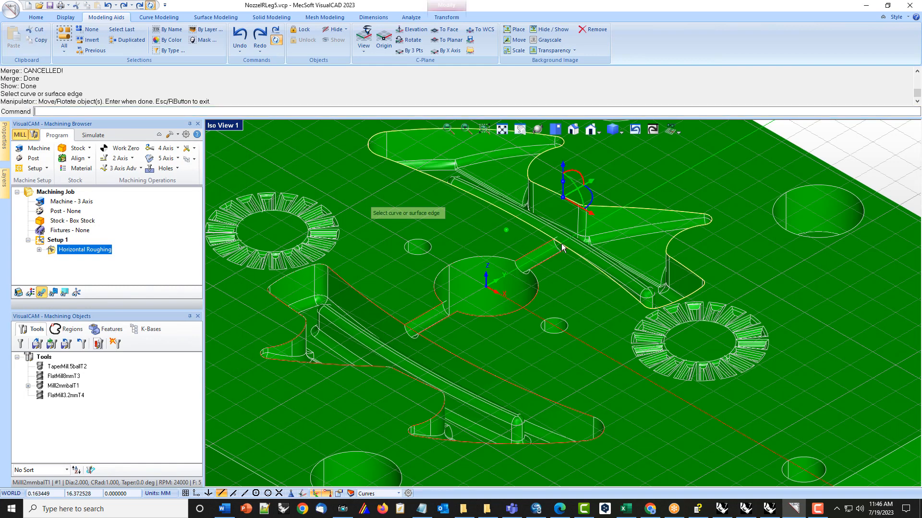
right_click(561, 243)
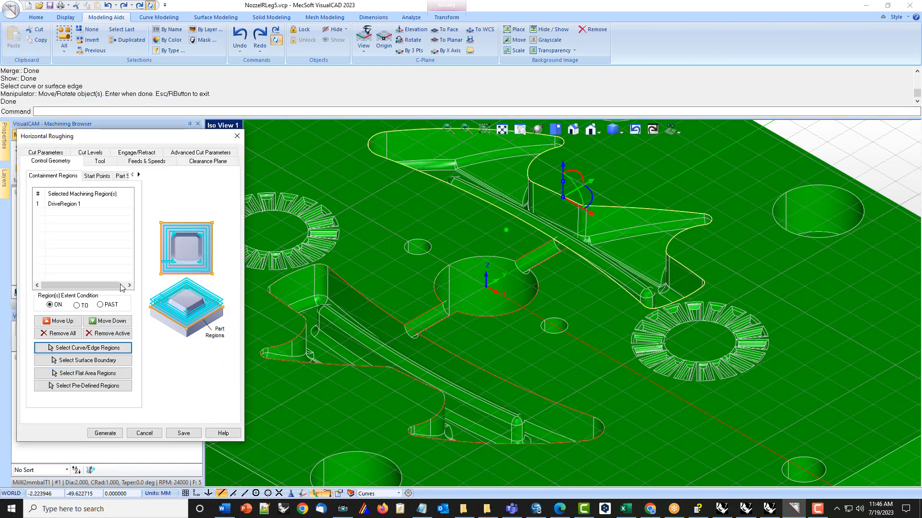
left_click(108, 436)
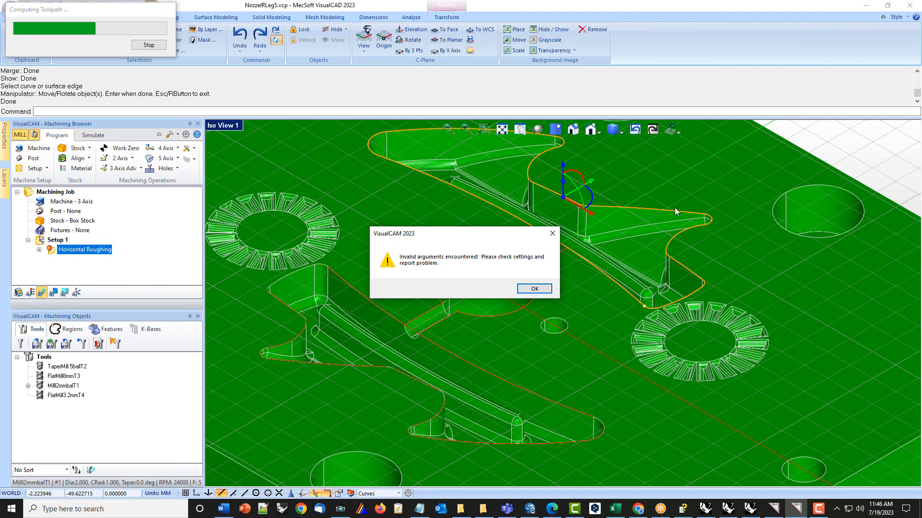
left_click(535, 289)
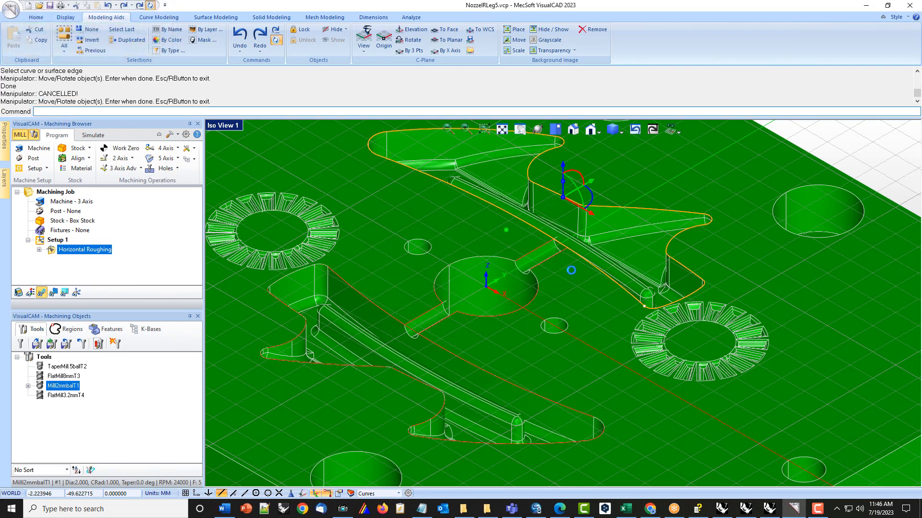
Step: Dismiss the error message and reopen the Horizontal Roughing operation to highlight its containment region DriveRegion 1 on the mold
left_click(538, 288)
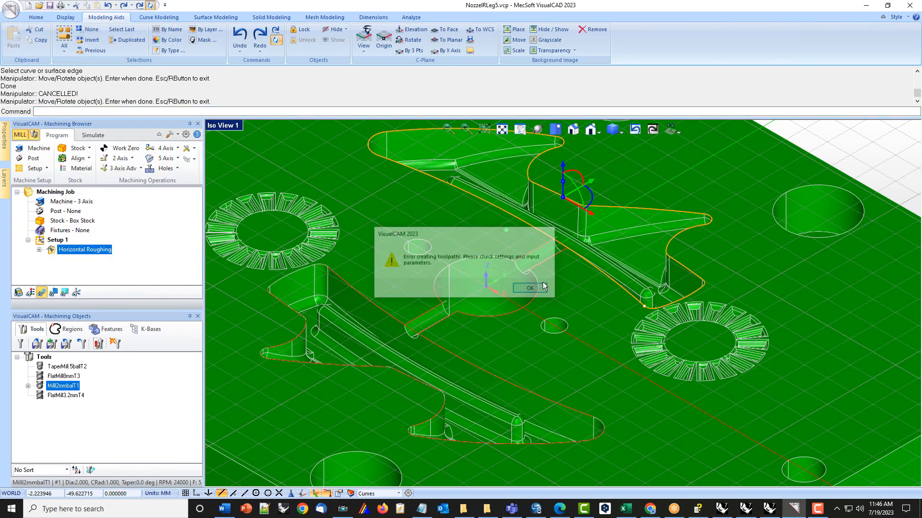
double_click(52, 251)
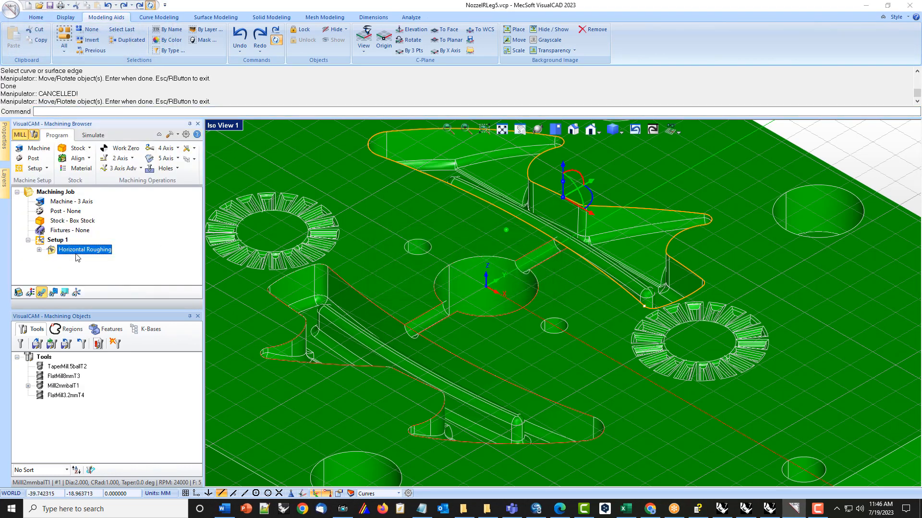
left_click_drag(122, 140, 226, 97)
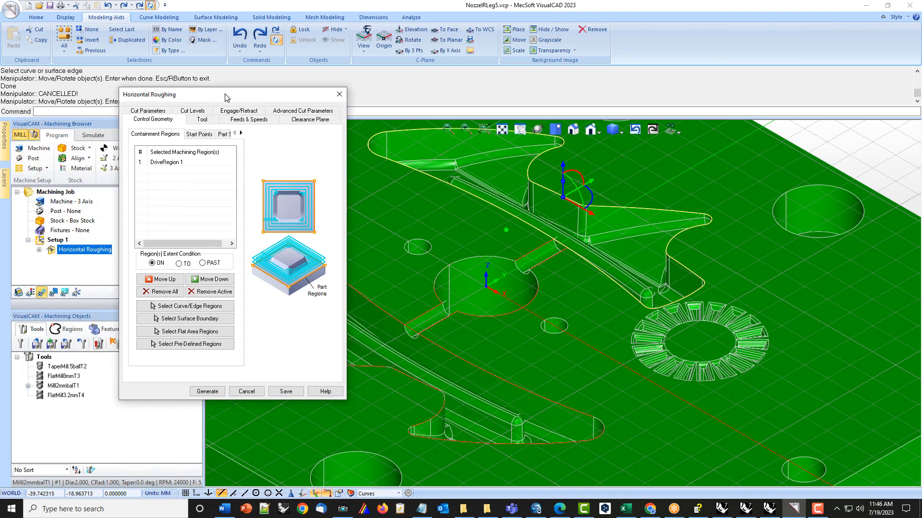
left_click(163, 163)
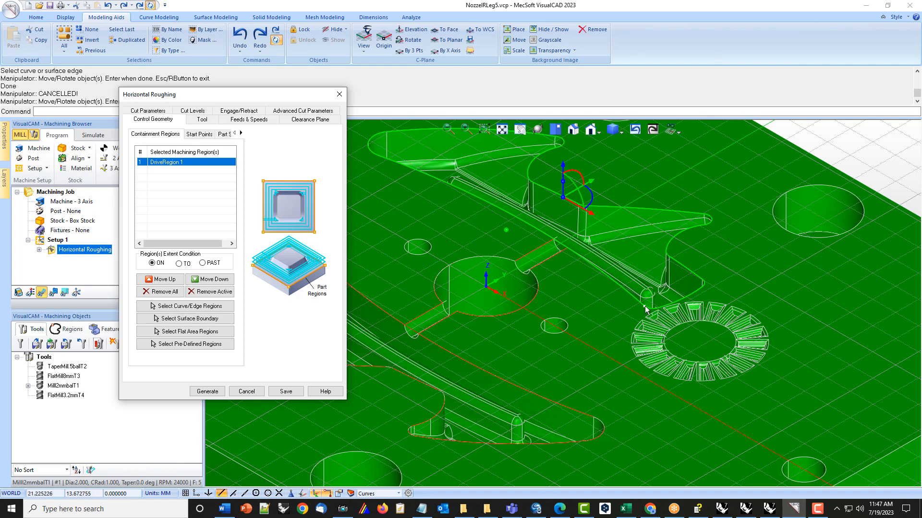
Step: Change the Horizontal Roughing tool to FlatMill3.2mmT4 and generate the toolpath
left_click(201, 120)
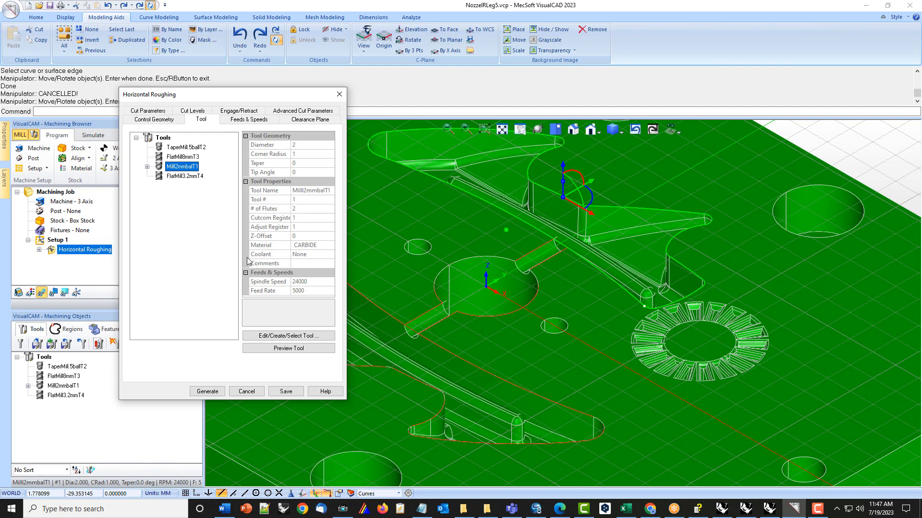
left_click(168, 177)
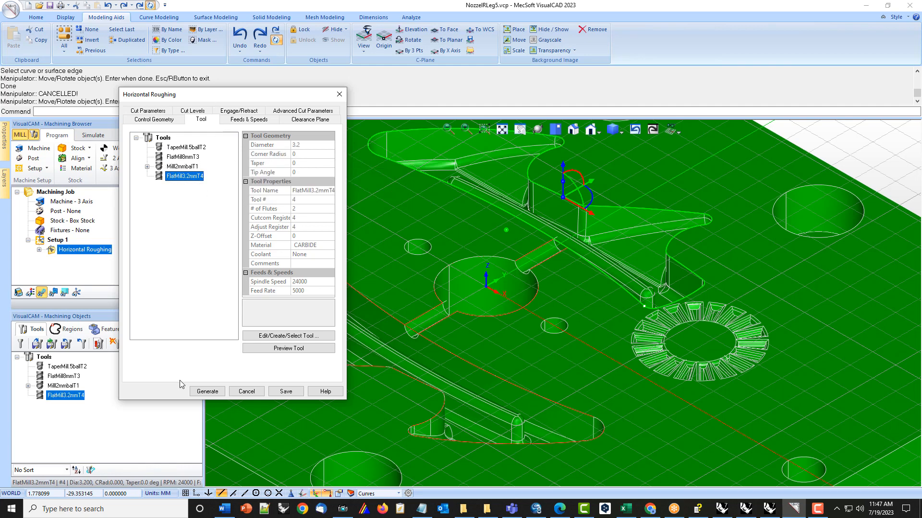
left_click(208, 392)
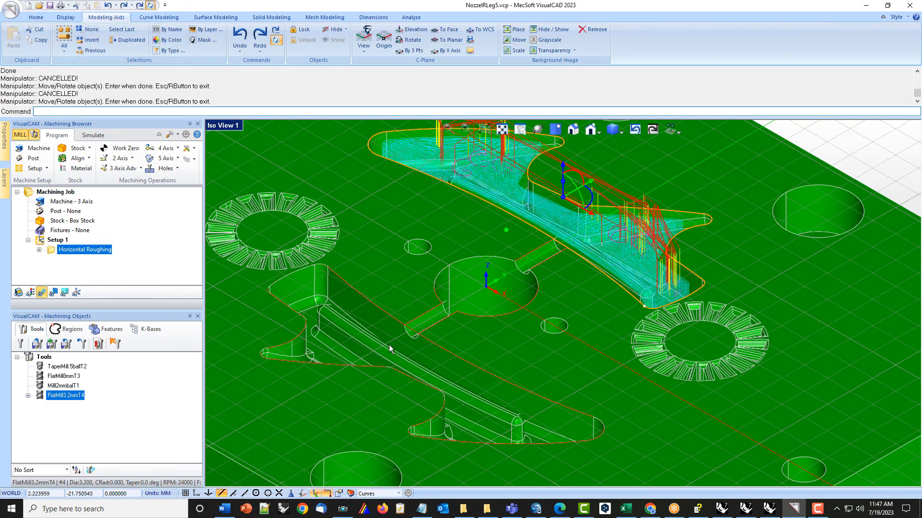
Step: Examine the generated roughing toolpath inside the upper pocket up close and from farther out, and bring up the curve editing commands
scroll(640, 238, "up", 2)
scroll(606, 244, "up", 5)
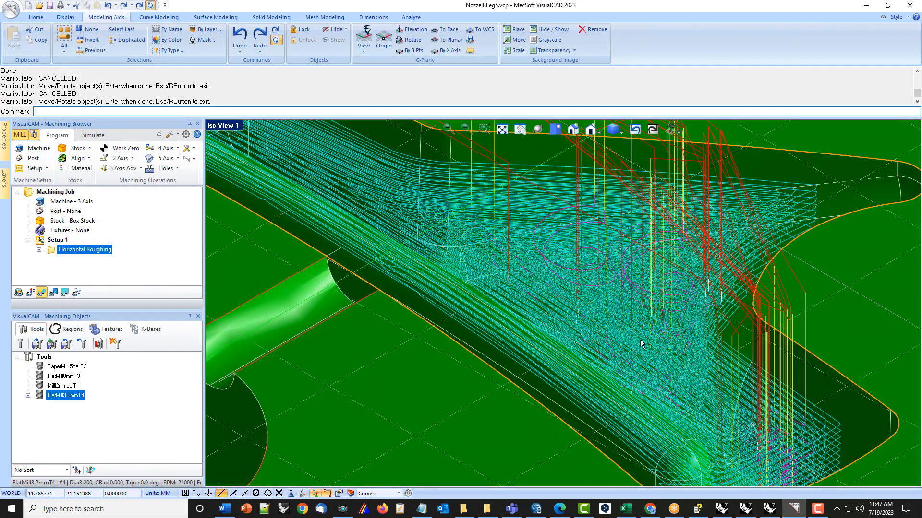
middle_click_drag(642, 344, 640, 371)
scroll(641, 372, "up", 1)
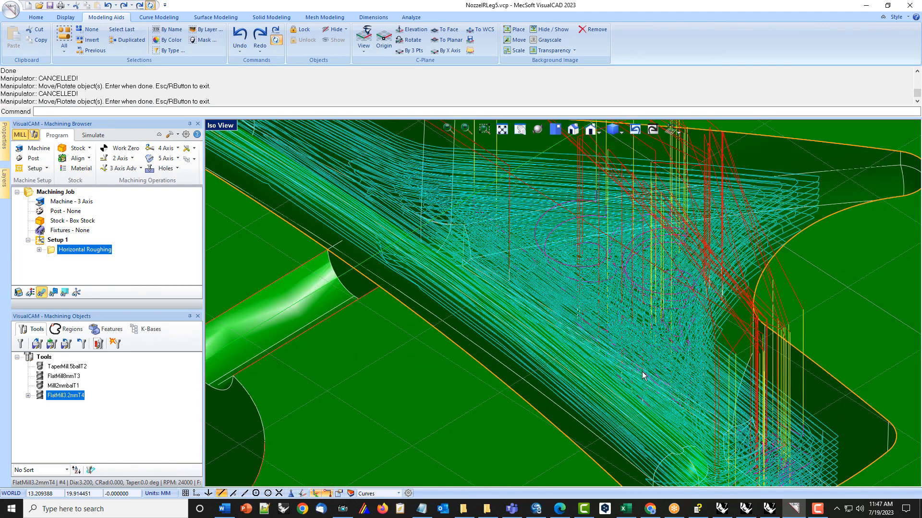
scroll(659, 403, "down", 7)
scroll(624, 387, "down", 2)
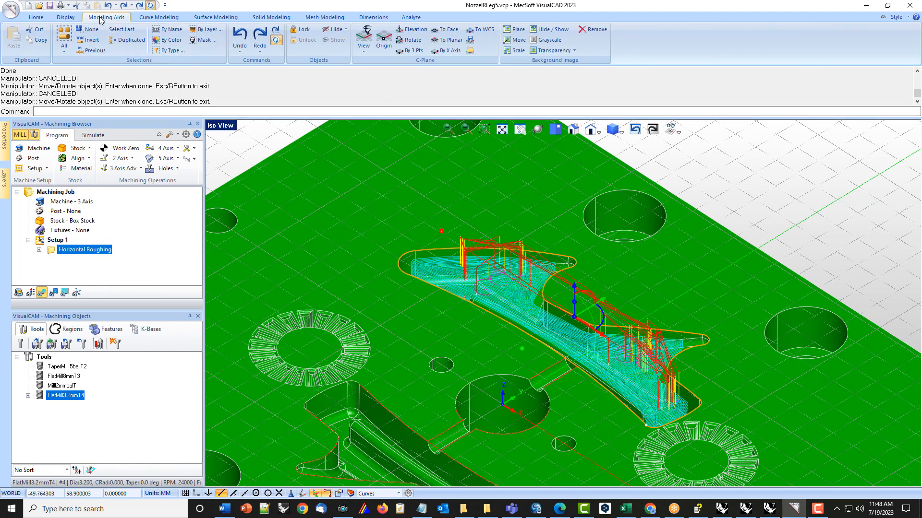
left_click(145, 18)
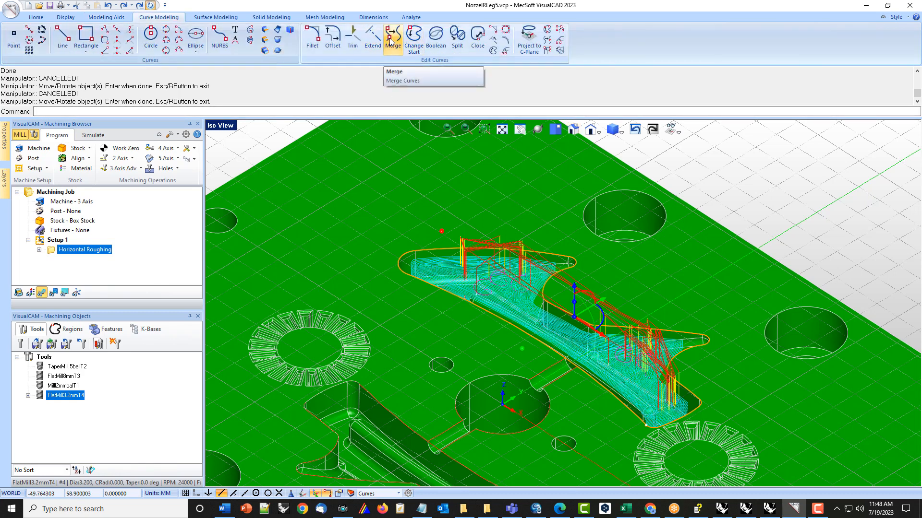